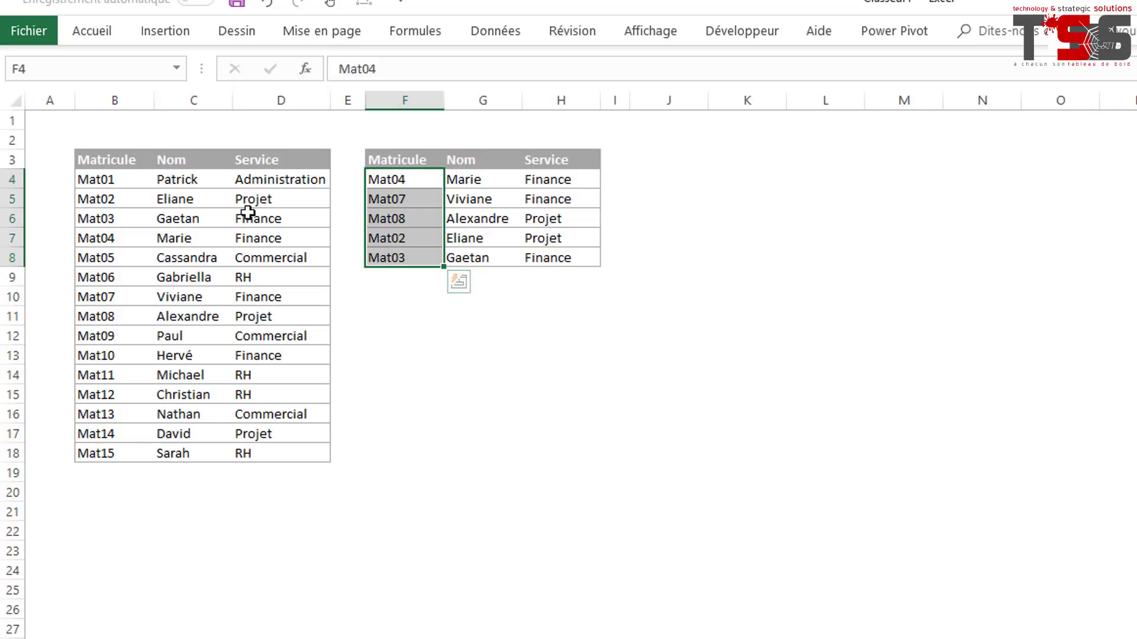
# Compare the matricules in the two employee tables and highlight the rows of the first table missing from the second.
pyautogui.moveTo(107, 178); pyautogui.dragTo(301, 198)
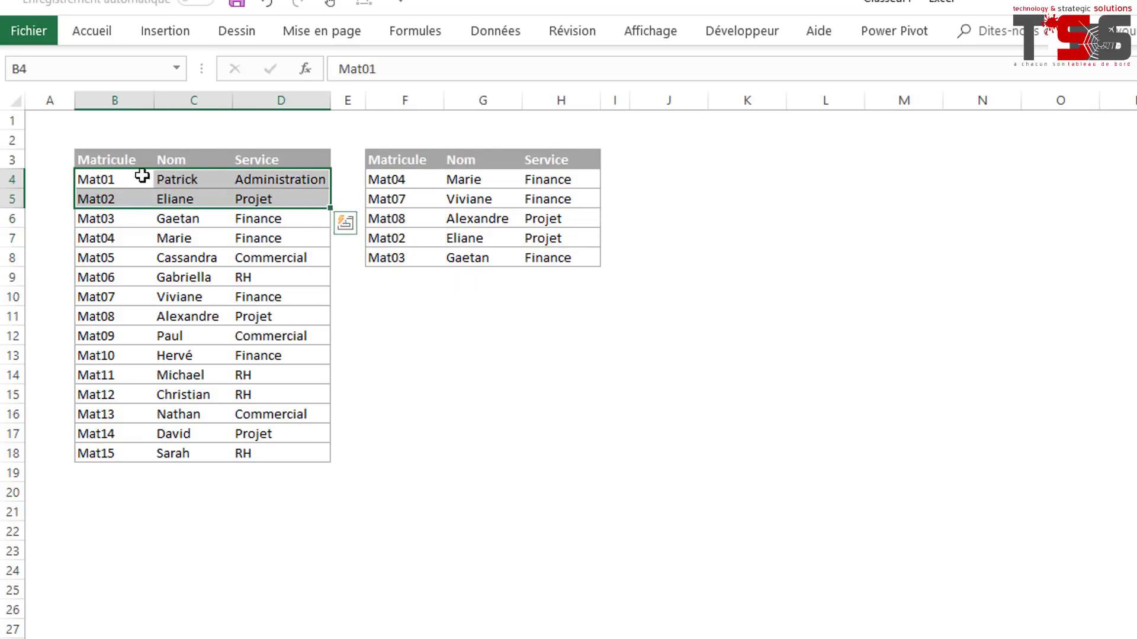
pyautogui.moveTo(131, 179); pyautogui.dragTo(527, 259)
pyautogui.moveTo(399, 179); pyautogui.dragTo(406, 259)
pyautogui.click(100, 207)
pyautogui.moveTo(99, 206); pyautogui.dragTo(180, 223)
pyautogui.moveTo(117, 183); pyautogui.dragTo(294, 183)
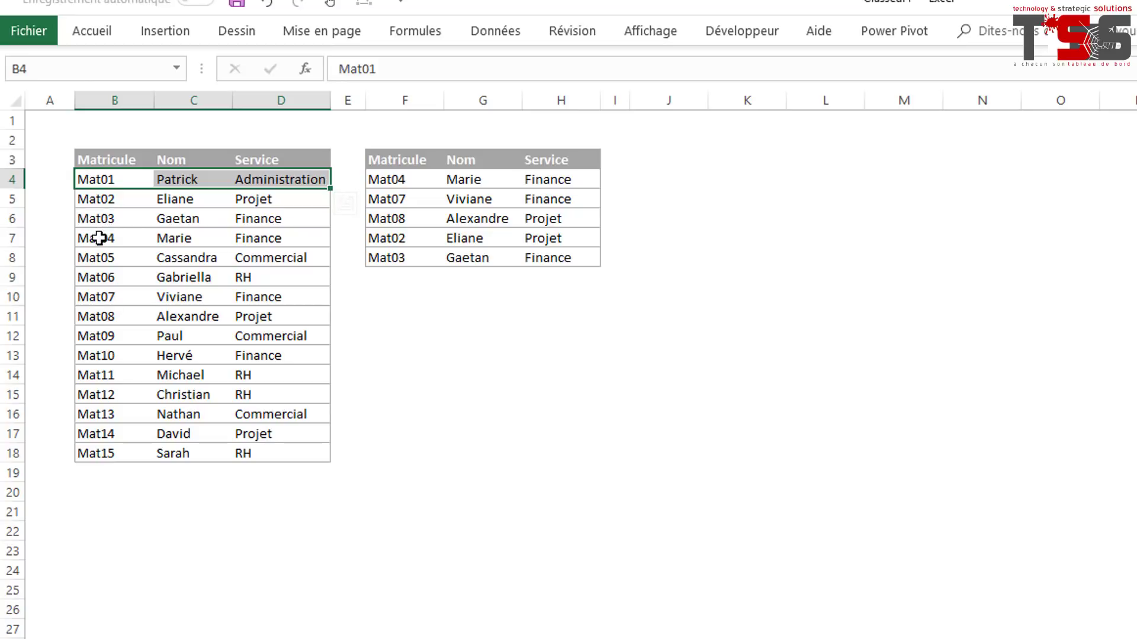
pyautogui.moveTo(98, 253); pyautogui.dragTo(285, 273)
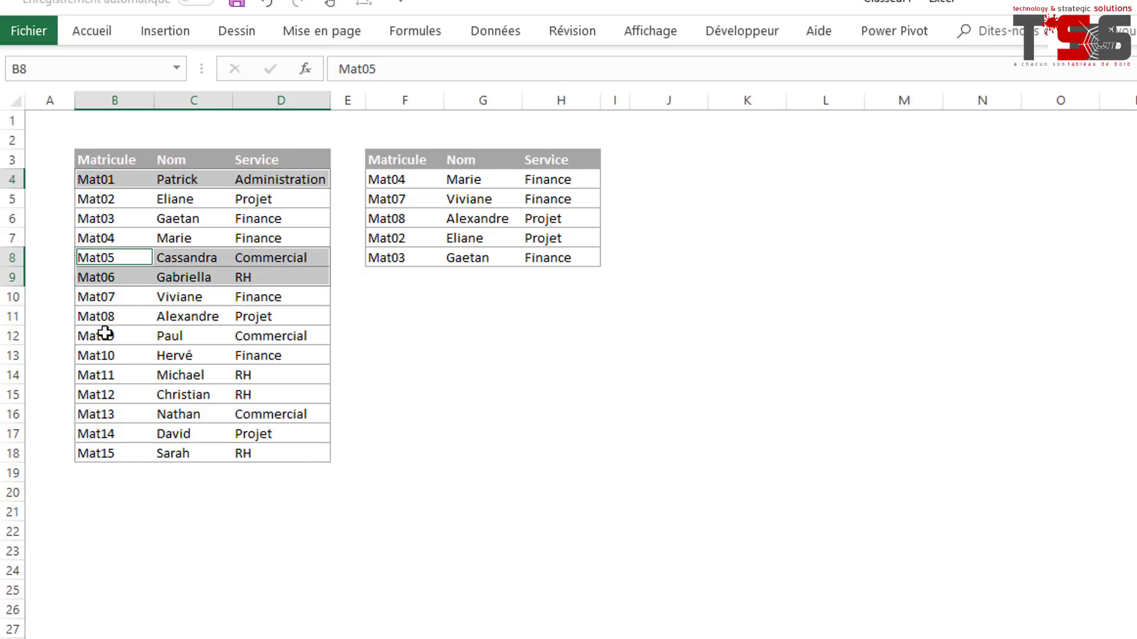
pyautogui.moveTo(105, 336); pyautogui.dragTo(251, 451)
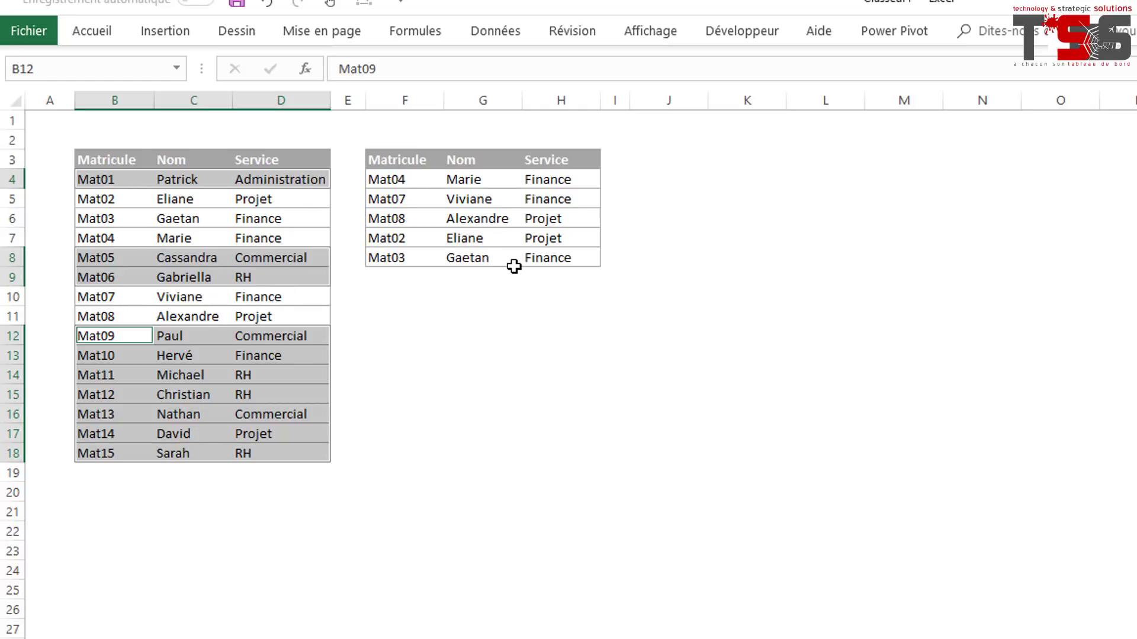
pyautogui.click(458, 337)
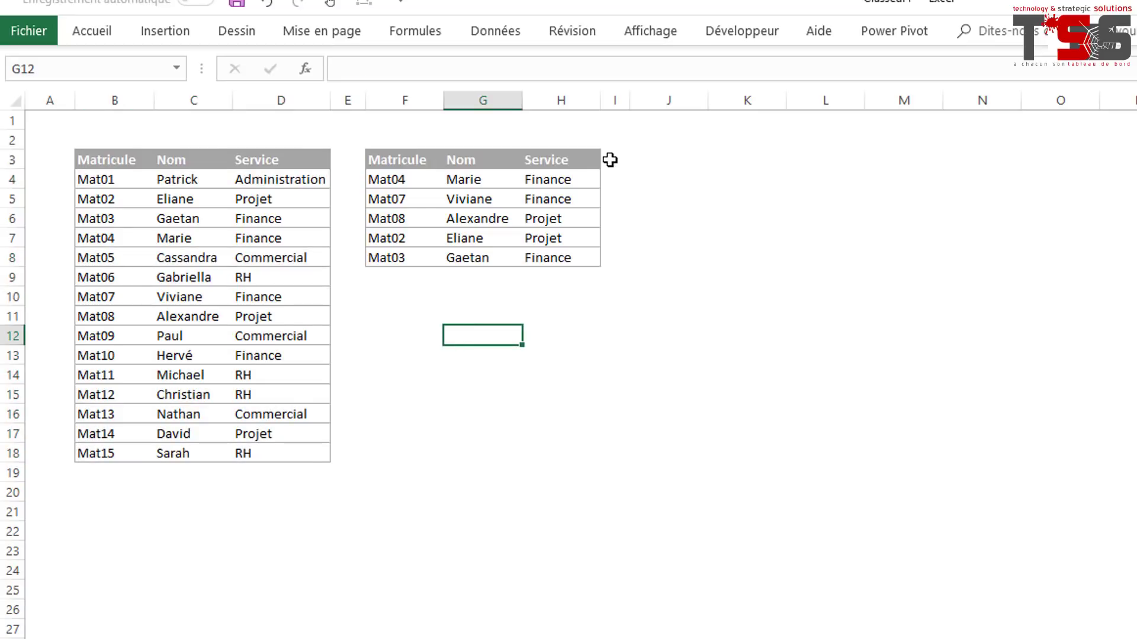
# Enter the header FORMULE in cell J3.
pyautogui.click(666, 157)
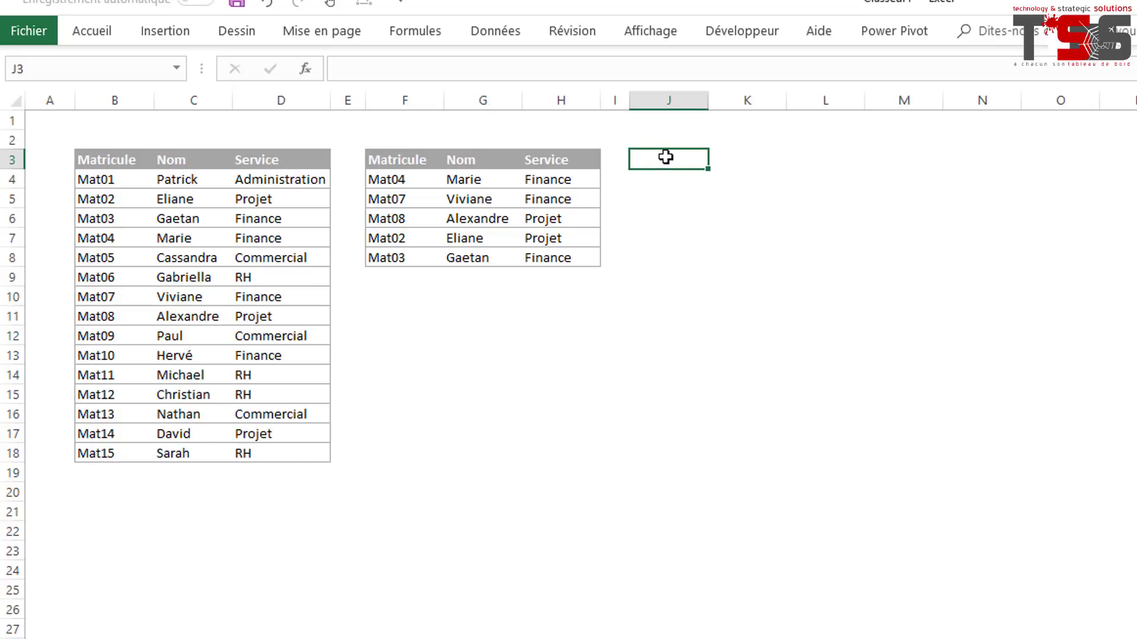
pyautogui.write('FORMULE')
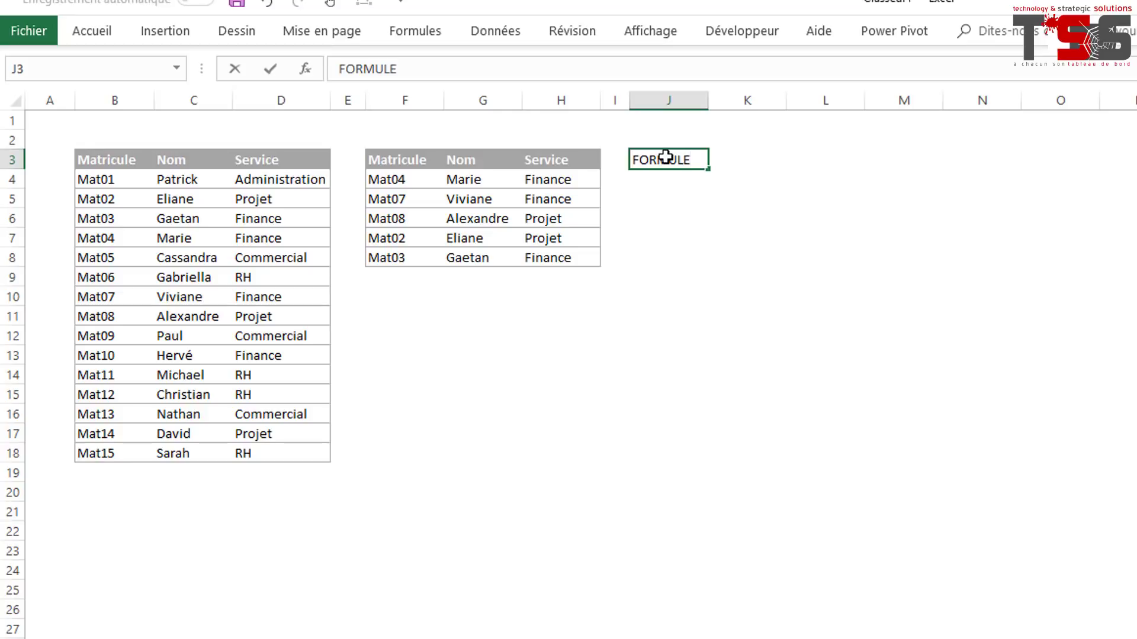
pyautogui.press('Return')
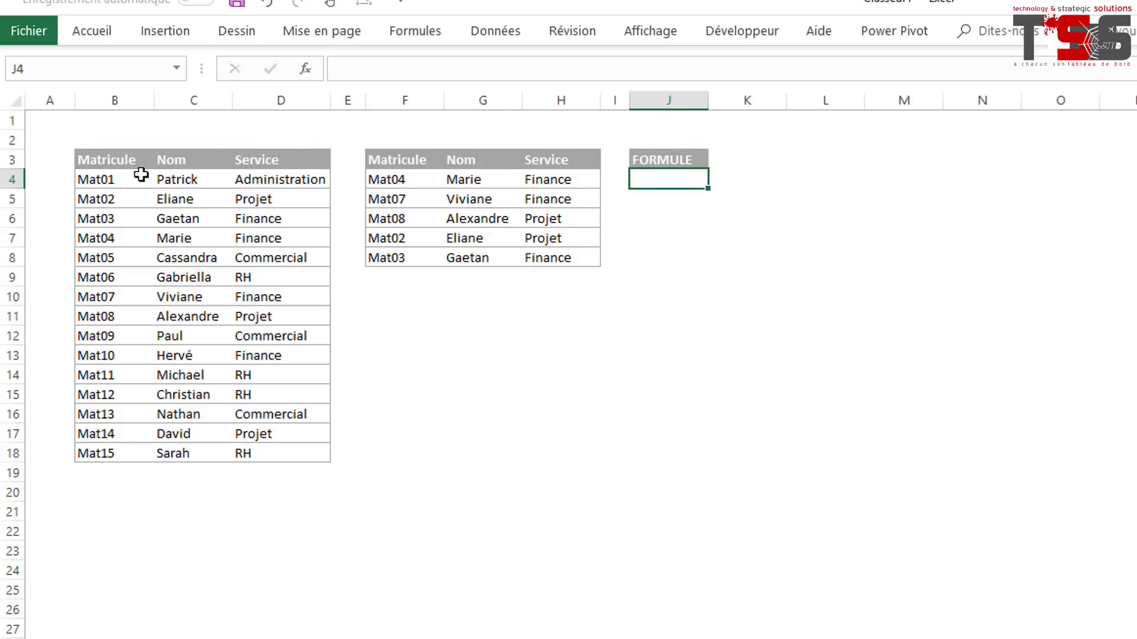
# Copy the Matricule, Nom and Service headers from B3:D3 to L3:N3 and narrow column K.
pyautogui.moveTo(131, 158); pyautogui.dragTo(277, 159)
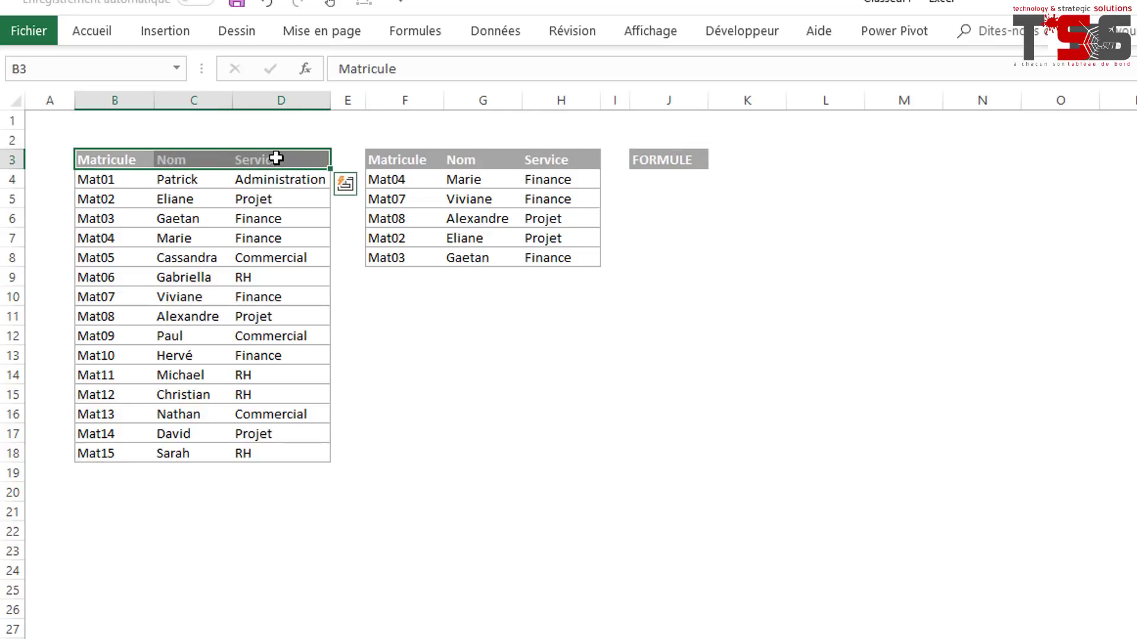
pyautogui.hotkey('ctrl', 'c')
pyautogui.click(807, 155)
pyautogui.hotkey('ctrl', 'v')
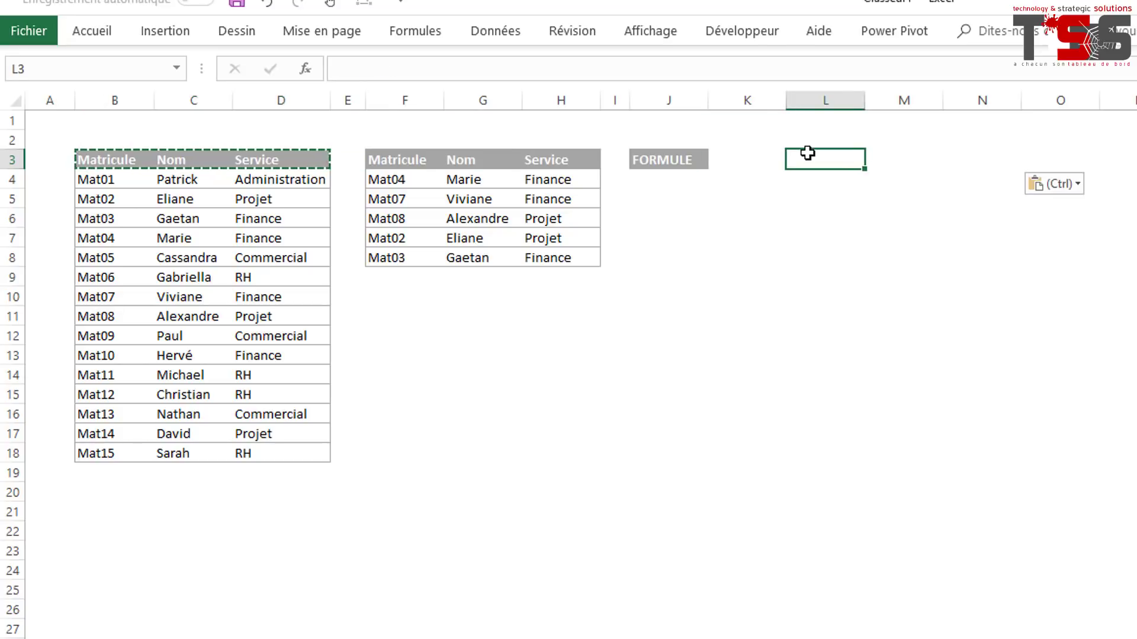
pyautogui.moveTo(786, 102); pyautogui.dragTo(737, 101)
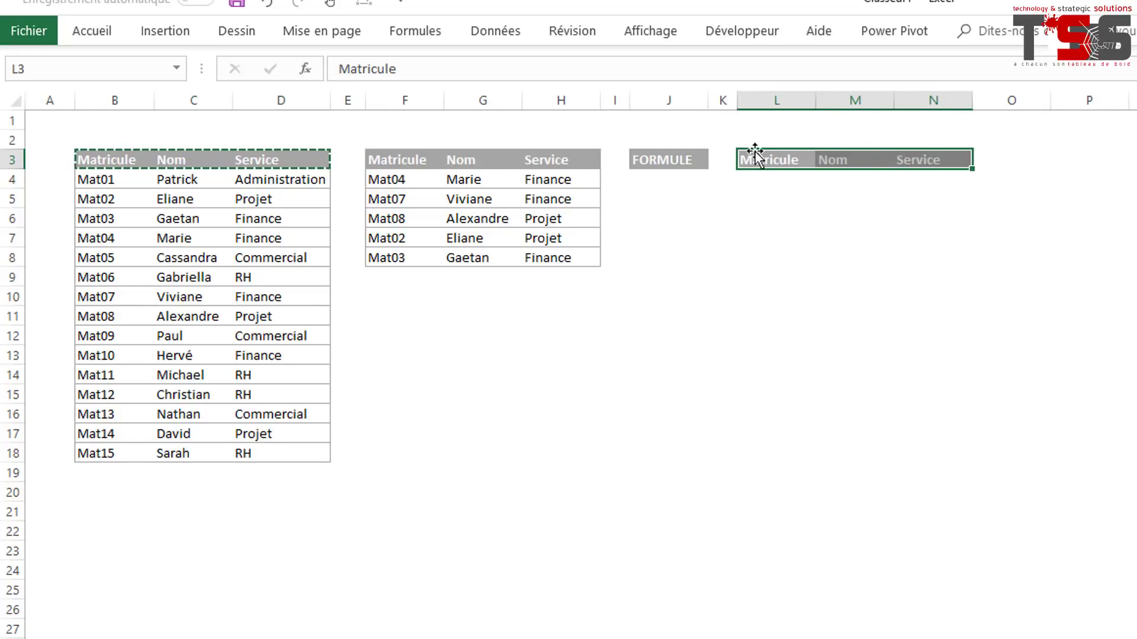
pyautogui.moveTo(754, 177); pyautogui.dragTo(951, 372)
pyautogui.click(265, 213)
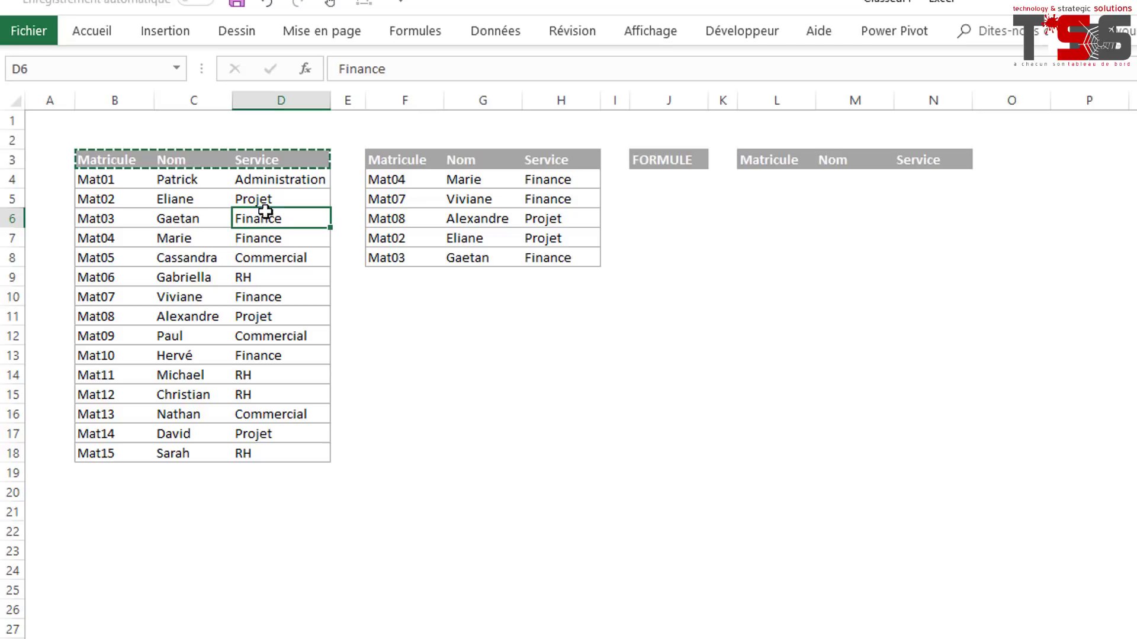
pyautogui.click(453, 214)
pyautogui.press('Escape')
# Examine the criteria cells J3:J4, the first matricule in B4, the comparison list F4:F8 and the output area under the copied headers.
pyautogui.moveTo(634, 158); pyautogui.dragTo(644, 188)
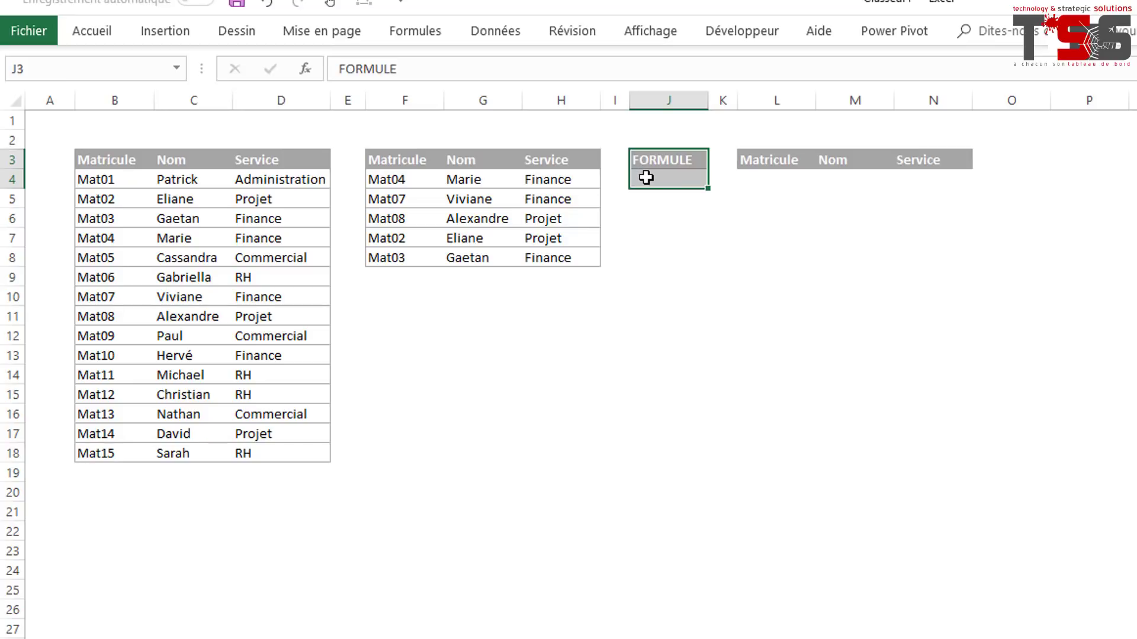
pyautogui.click(645, 177)
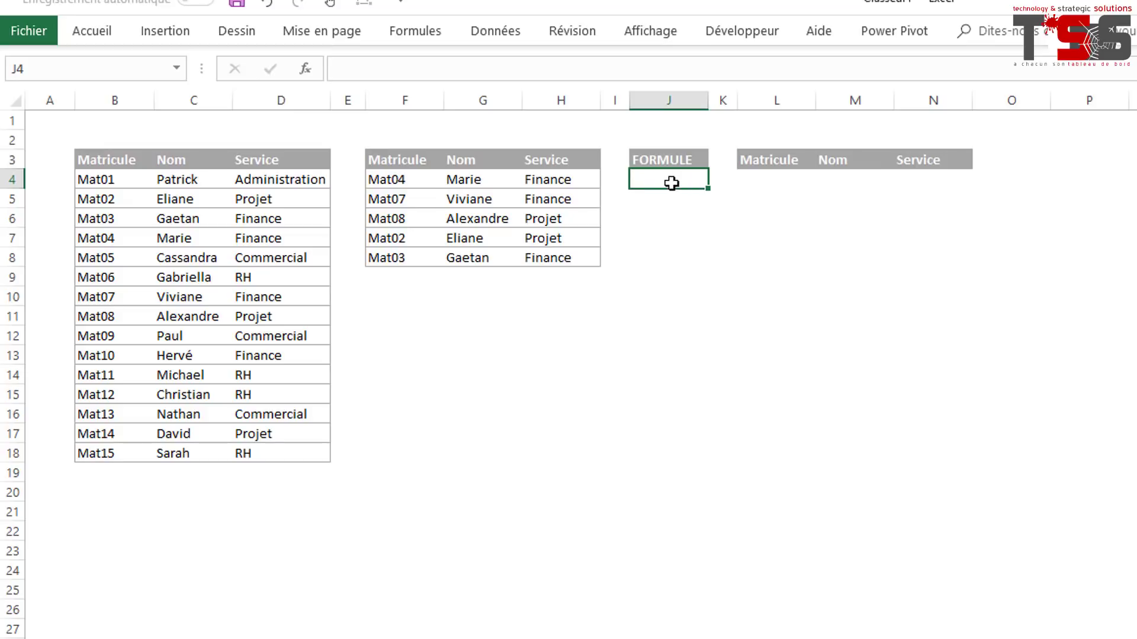
pyautogui.click(99, 178)
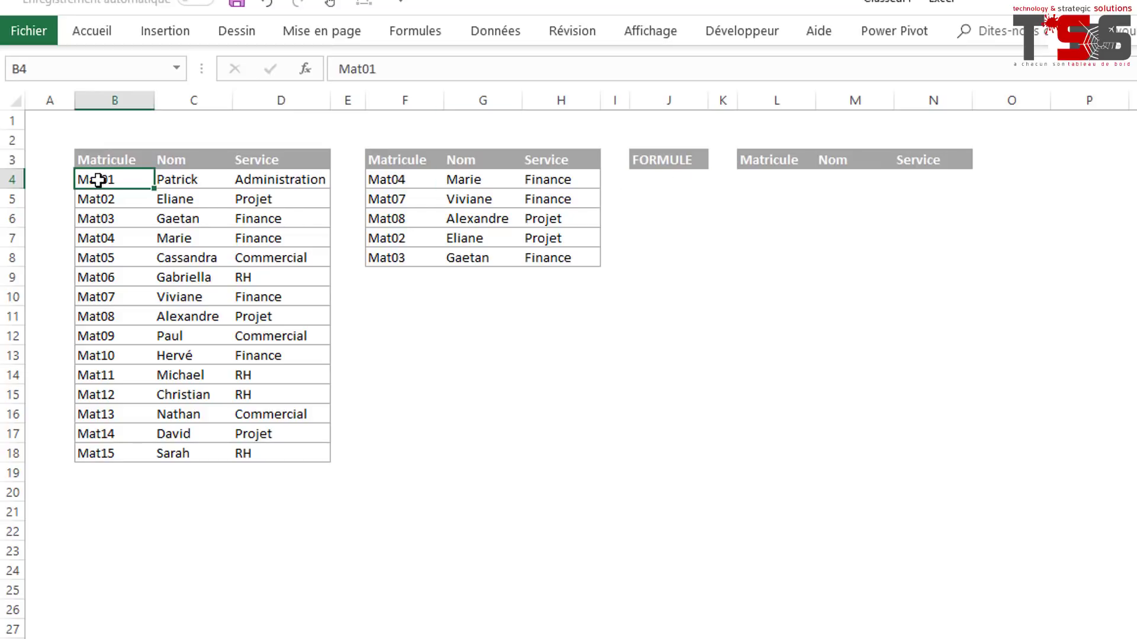
pyautogui.moveTo(397, 171); pyautogui.dragTo(393, 257)
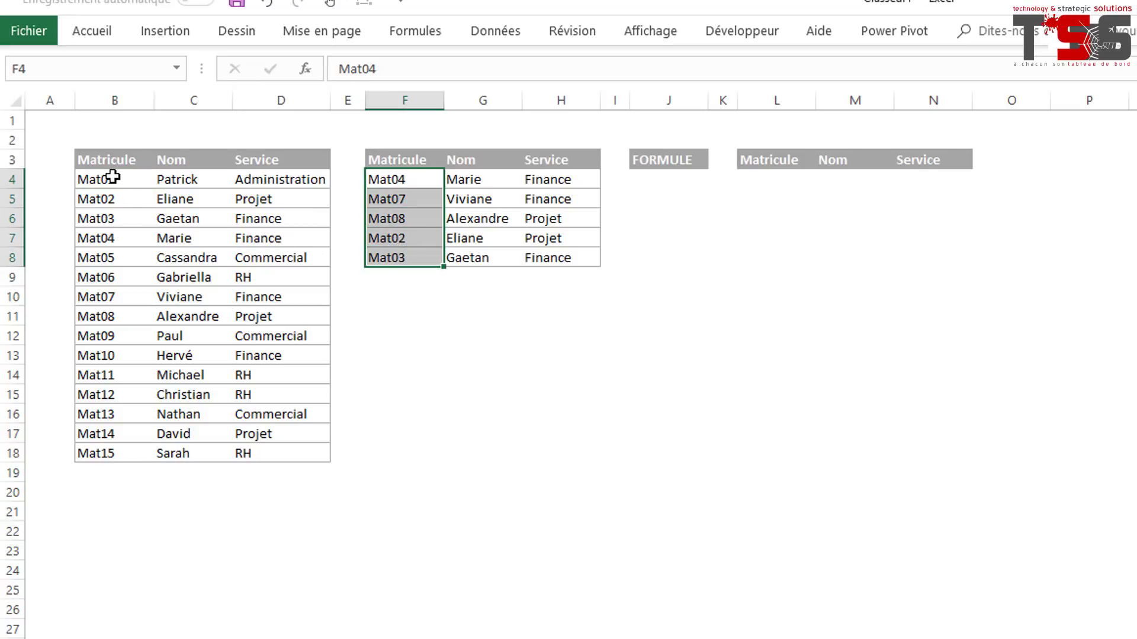
pyautogui.click(113, 177)
pyautogui.moveTo(397, 178); pyautogui.dragTo(399, 254)
pyautogui.click(647, 179)
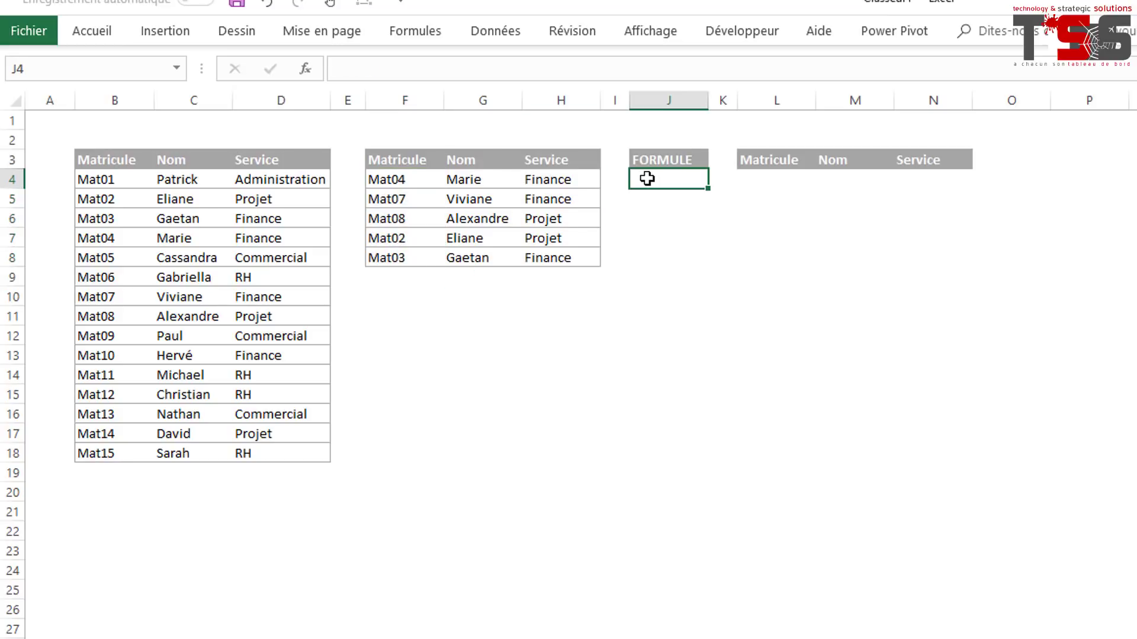
pyautogui.click(90, 181)
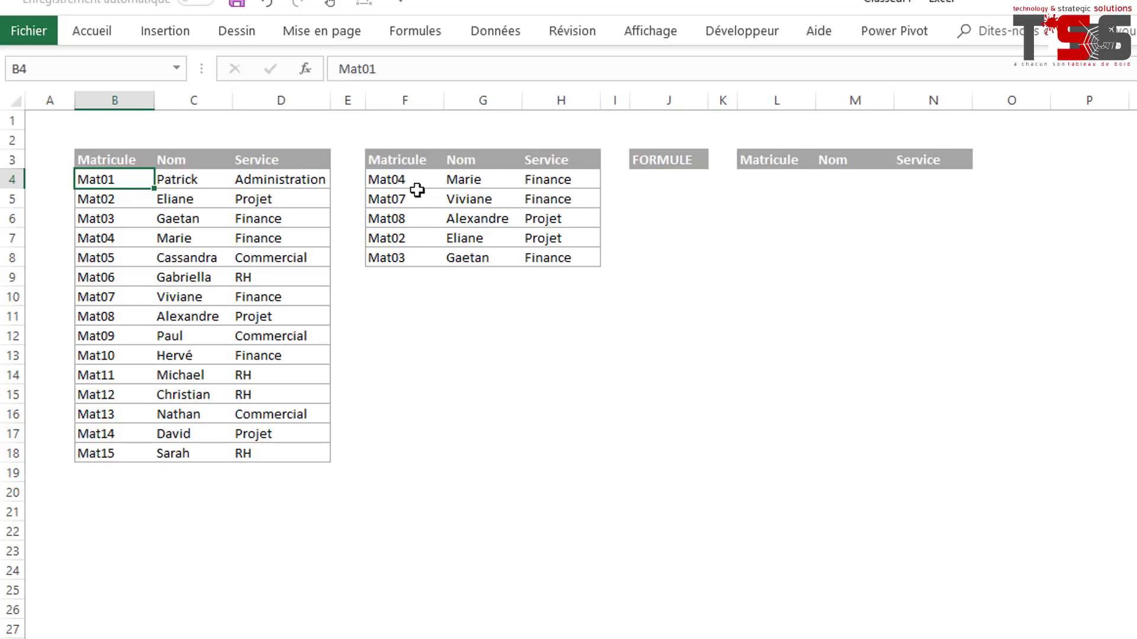
pyautogui.moveTo(416, 181); pyautogui.dragTo(406, 257)
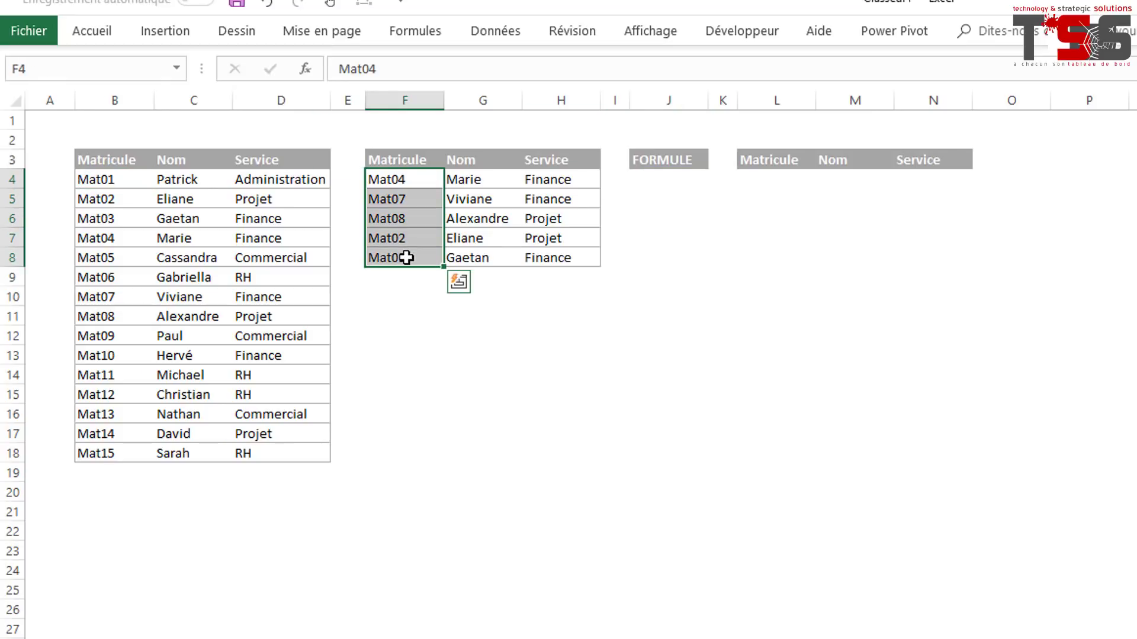
pyautogui.click(647, 180)
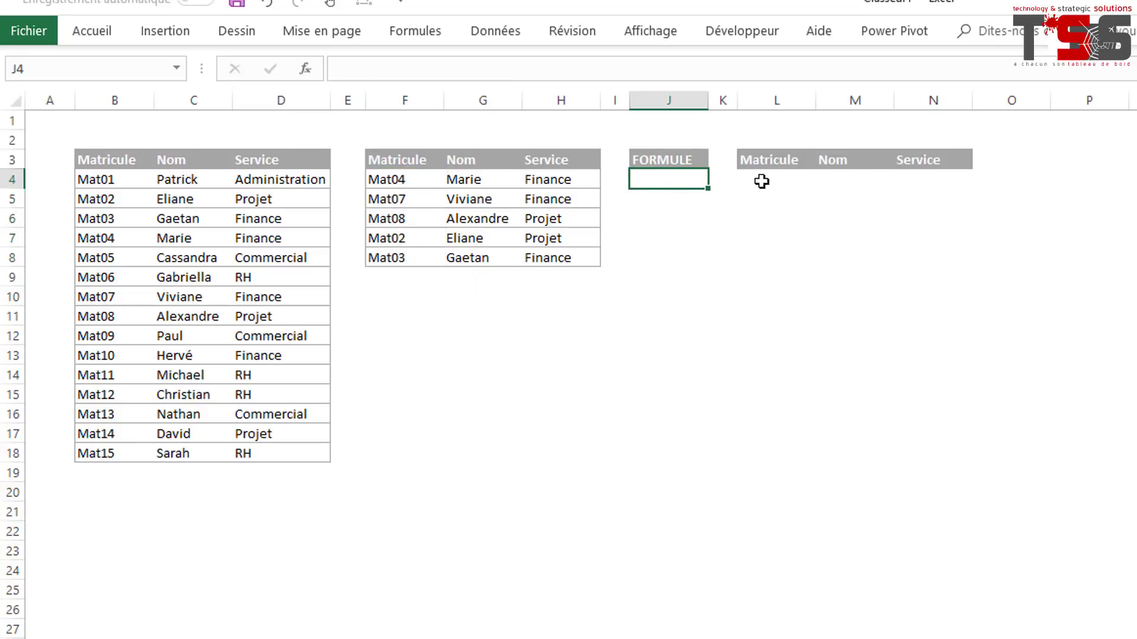
pyautogui.moveTo(764, 180); pyautogui.dragTo(921, 407)
pyautogui.click(689, 179)
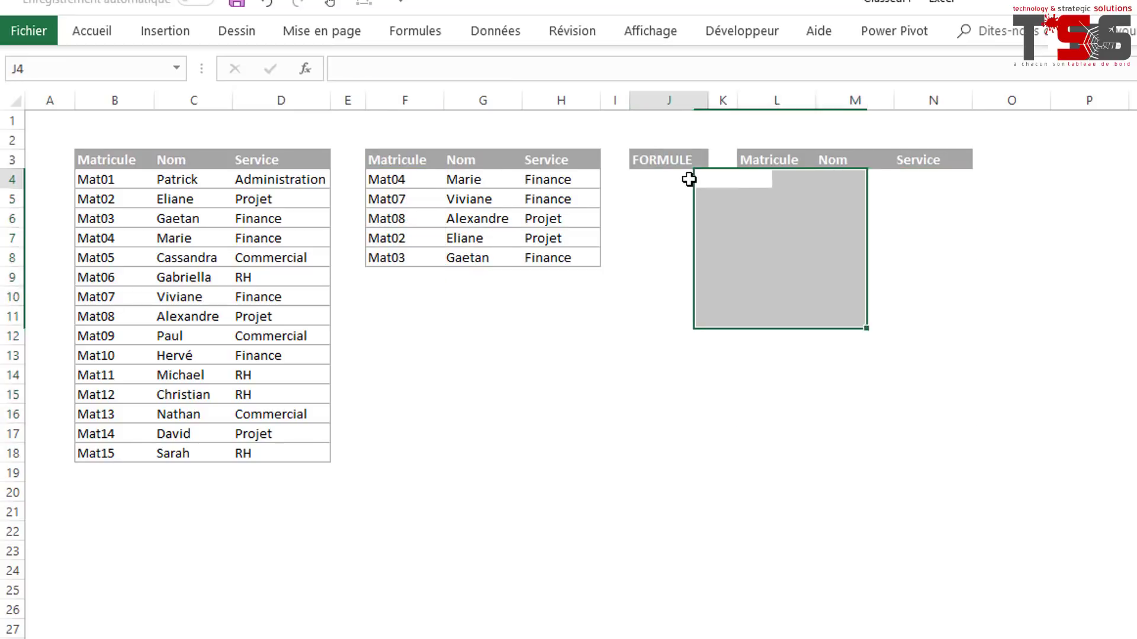
pyautogui.write('+')
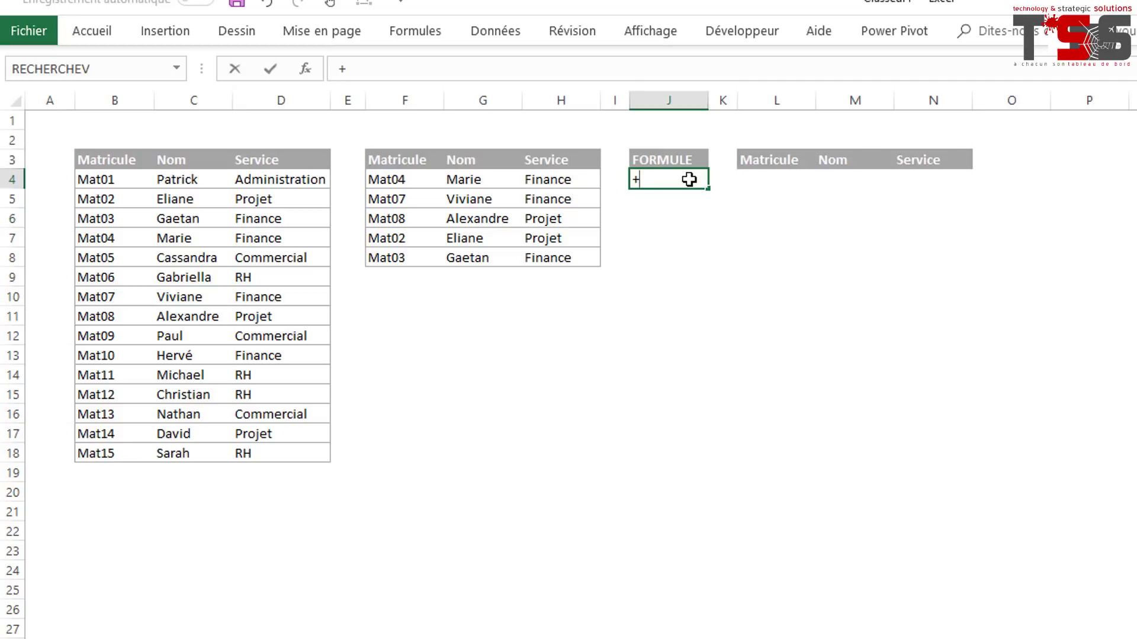
pyautogui.press('BackSpace')
pyautogui.write('+')
pyautogui.press('Escape')
# Begin an NB.SI formula in J4 with the absolute range $F$4:$F$8 as its first argument.
pyautogui.write('=NB')
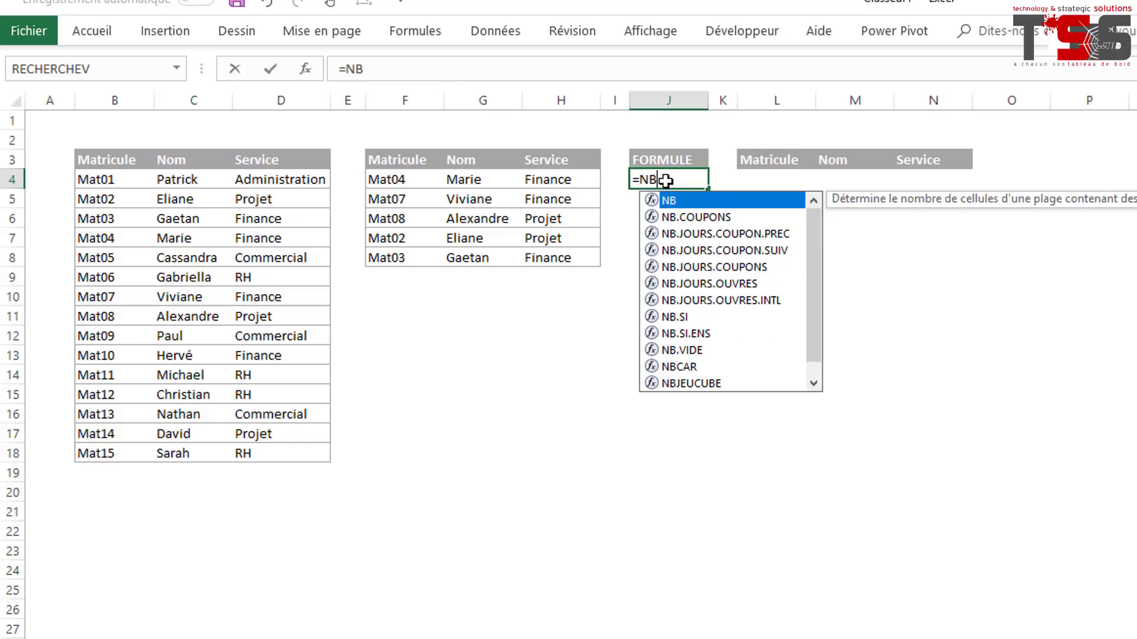
pyautogui.write(';')
pyautogui.press('BackSpace')
pyautogui.write('.SI(')
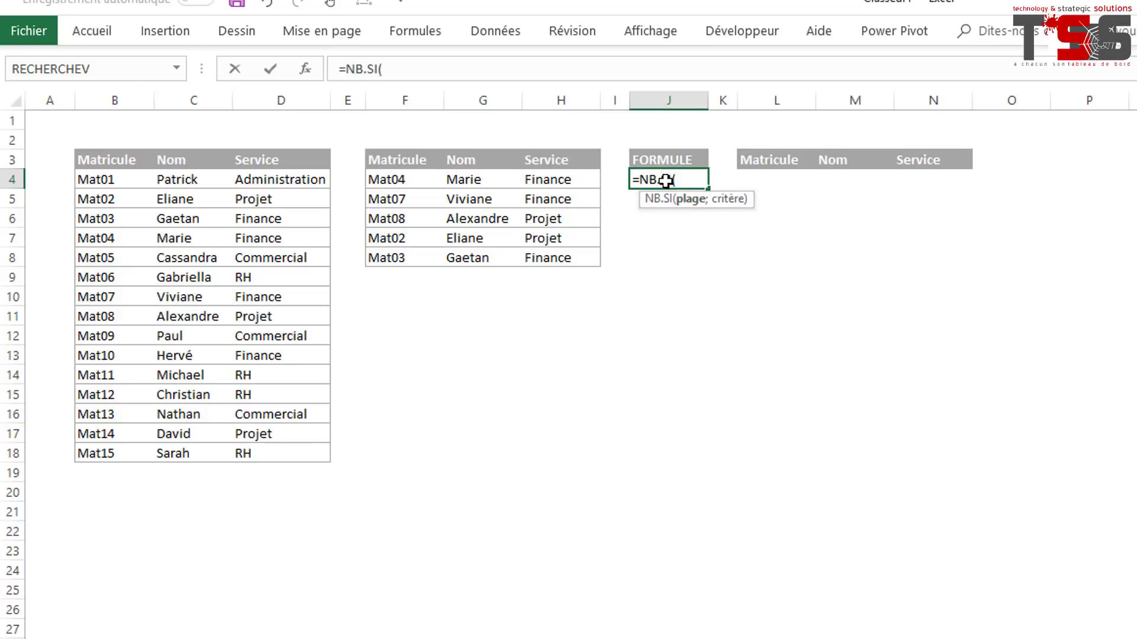
pyautogui.moveTo(407, 178); pyautogui.dragTo(399, 252)
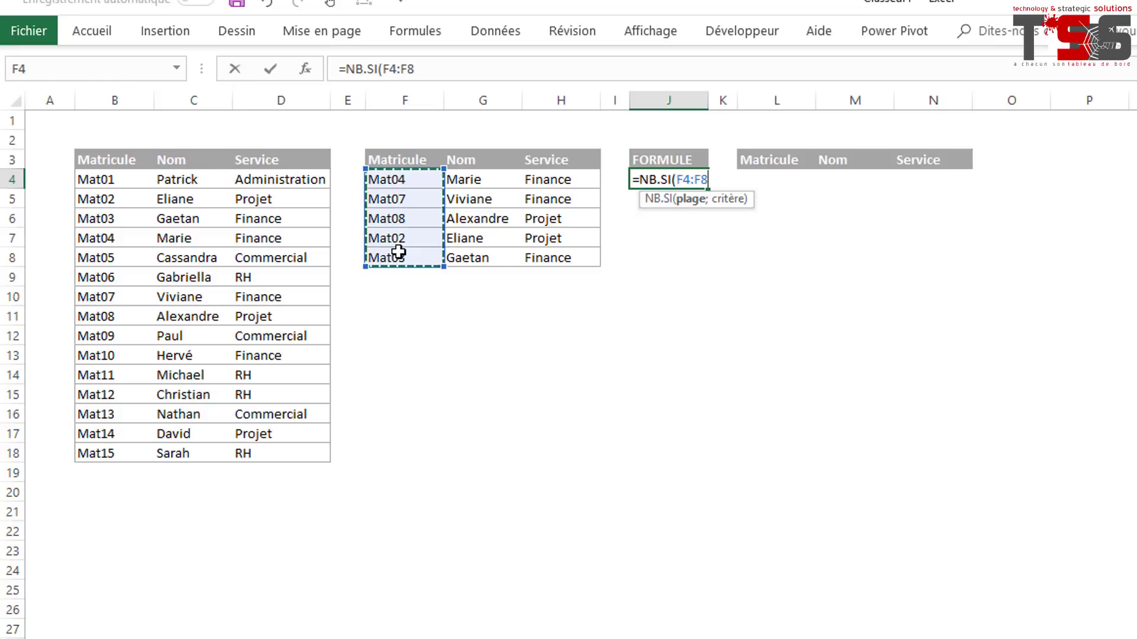
pyautogui.press('F4')
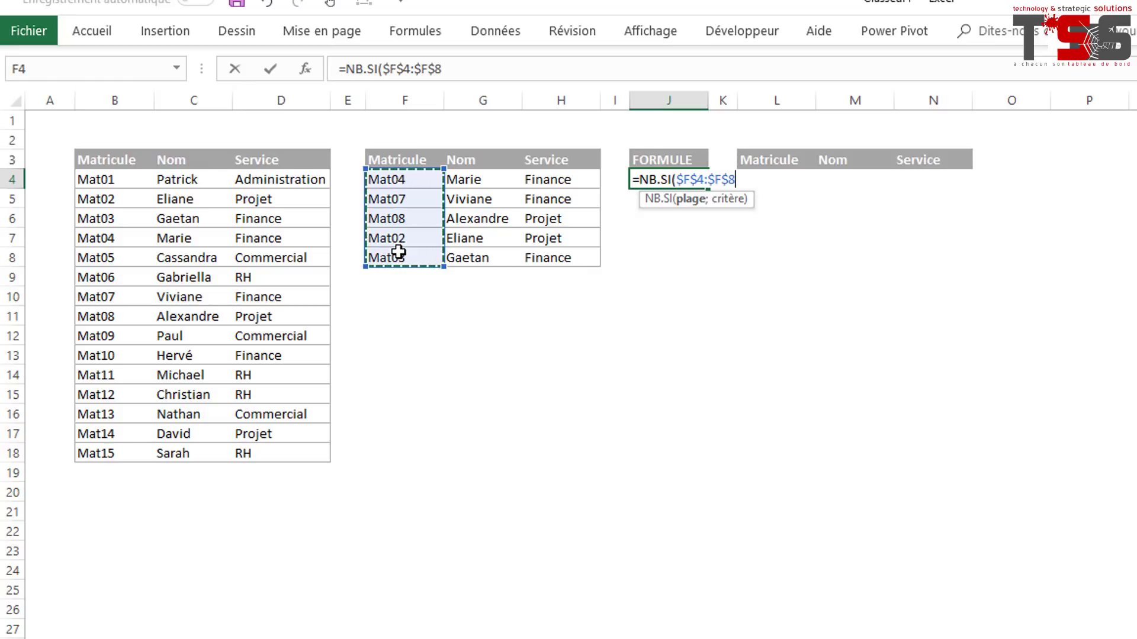
pyautogui.press('F4')
pyautogui.press('F4')
pyautogui.press('F4')
pyautogui.press('F4')
pyautogui.write(';')
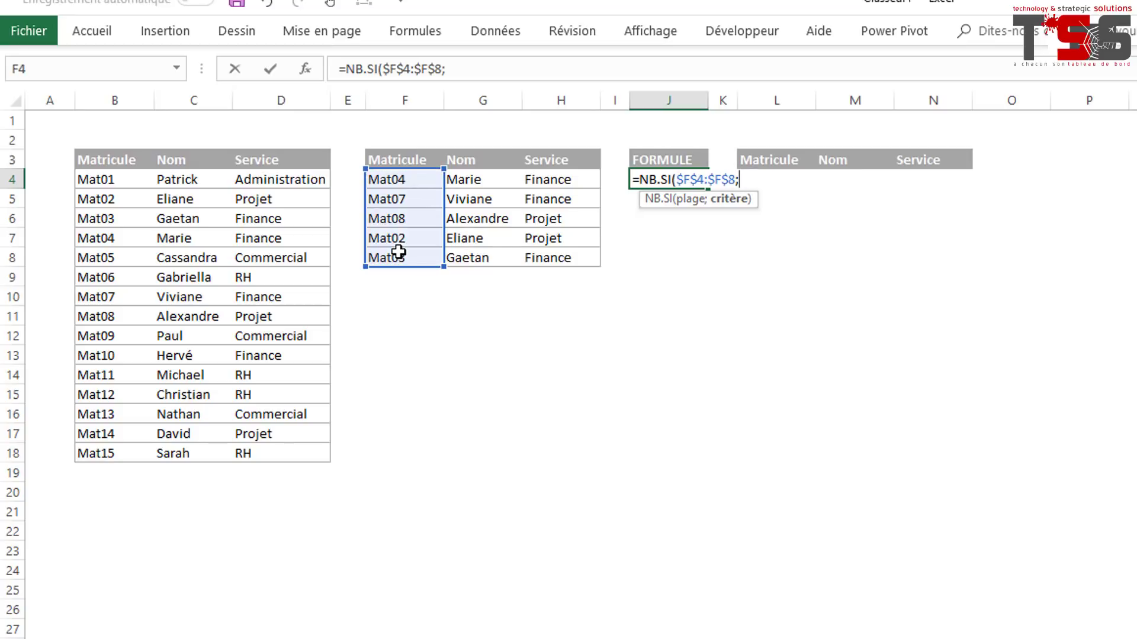
# Complete the J4 formula with the criterion $B4 and the test =0, giving =NB.SI($F$4:$F$8;$B4)=0.
pyautogui.click(107, 179)
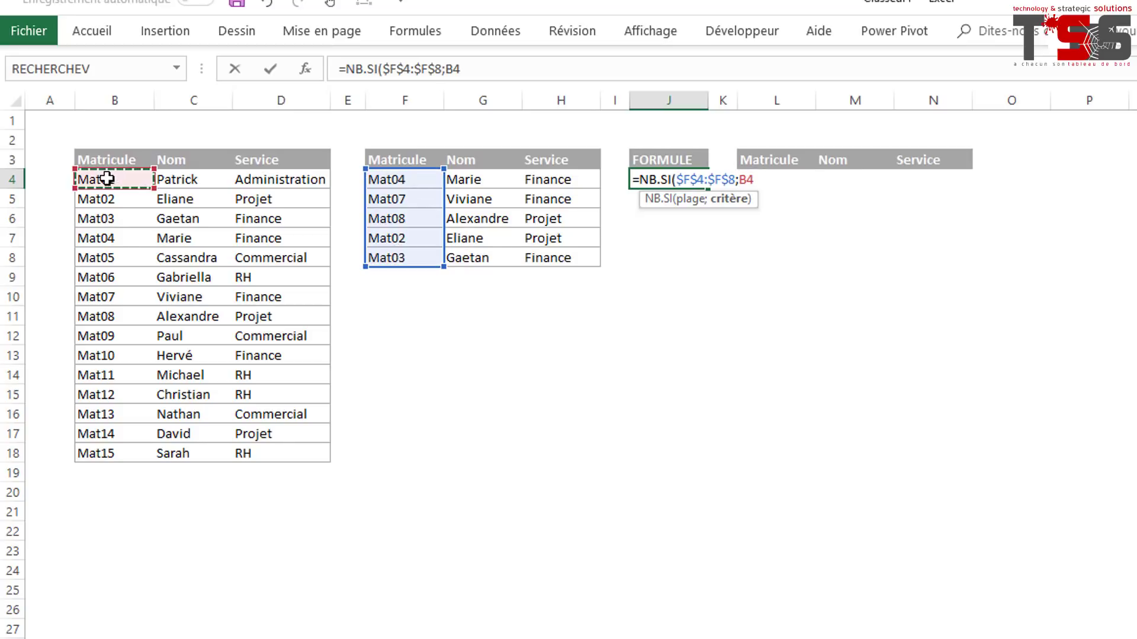
pyautogui.click(447, 69)
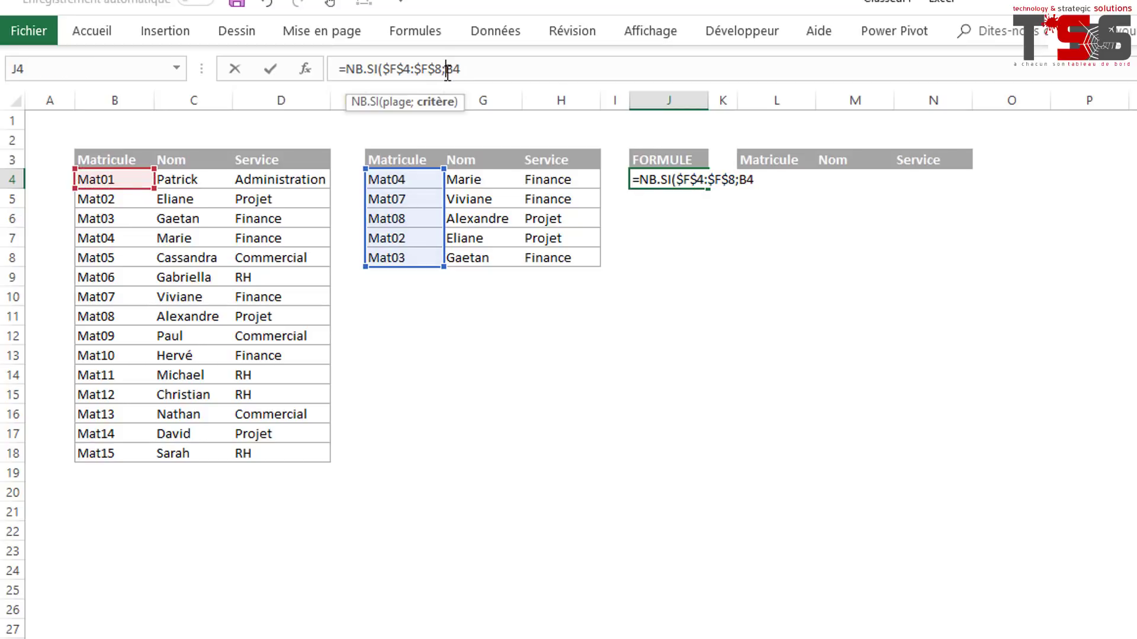
pyautogui.write('$')
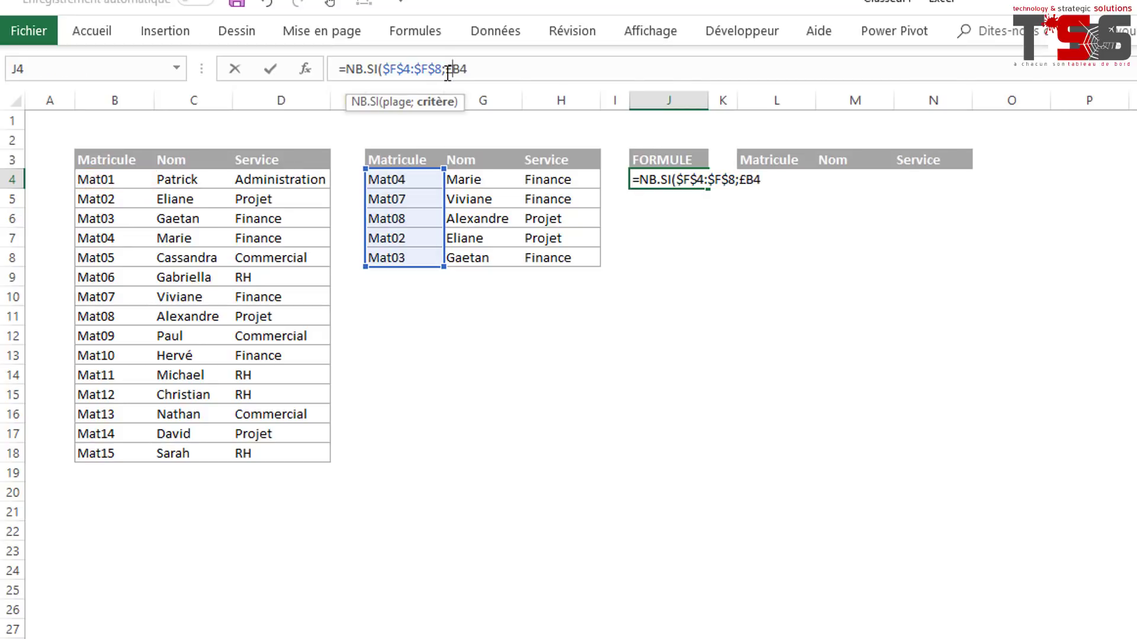
pyautogui.press('BackSpace')
pyautogui.write('$B4')
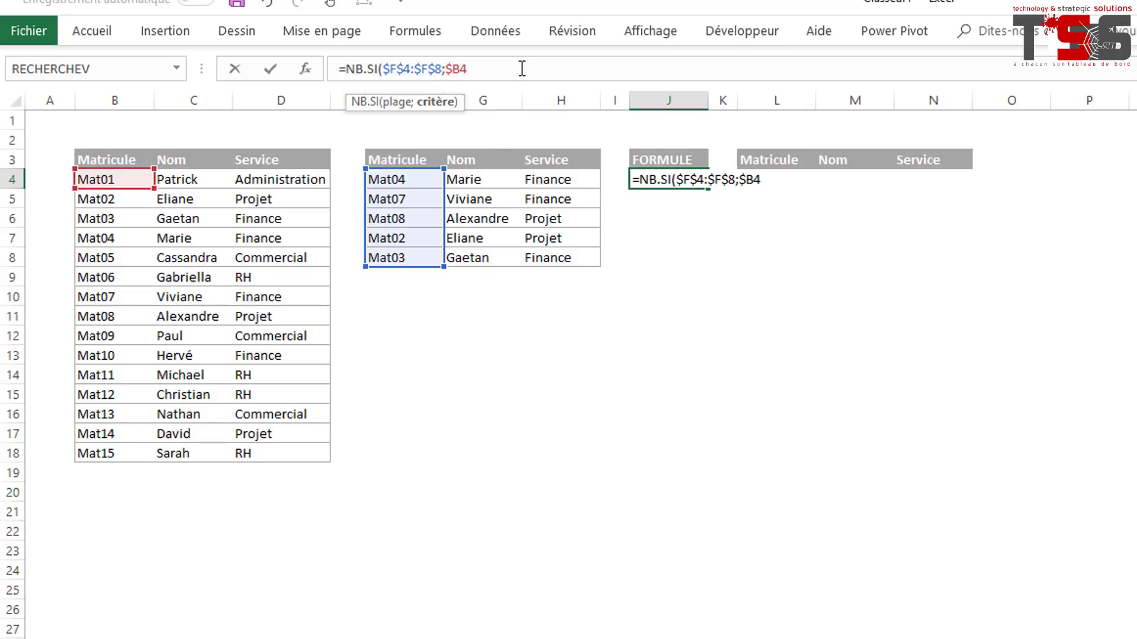
pyautogui.write(')=0')
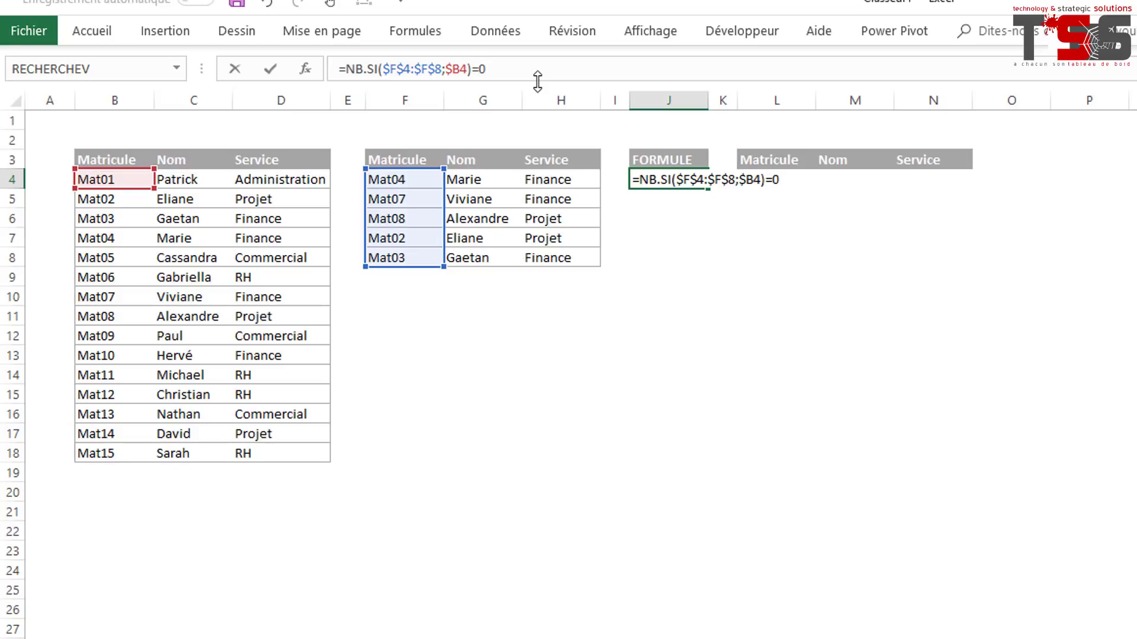
pyautogui.press('Return')
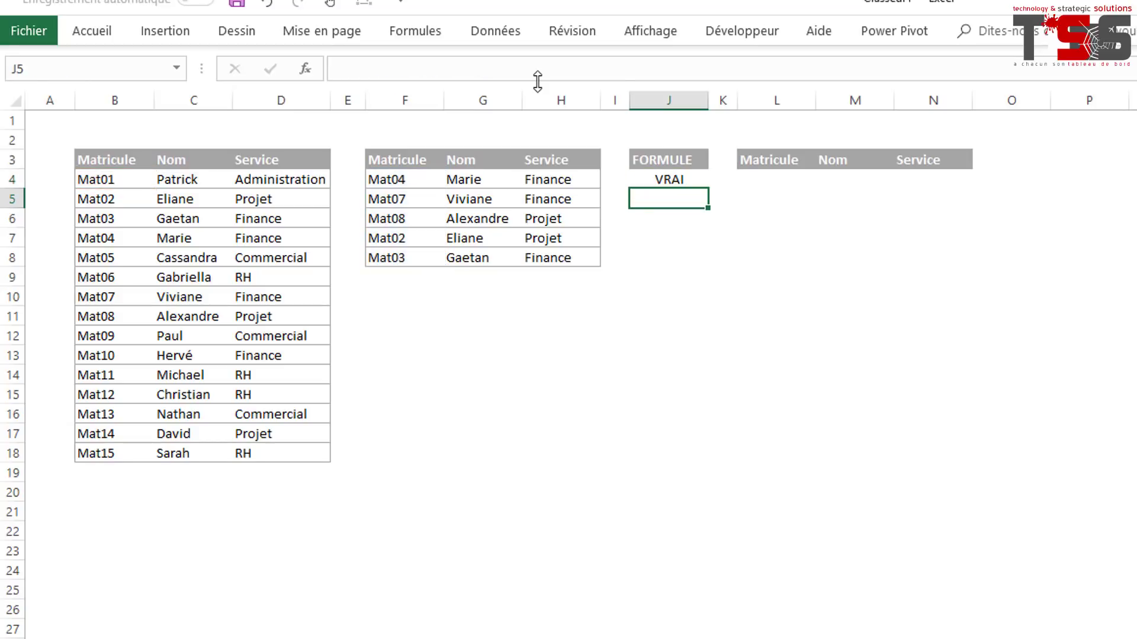
# Review the cell references used by the NB.SI formula in J4.
pyautogui.click(681, 179)
pyautogui.doubleClick(682, 179)
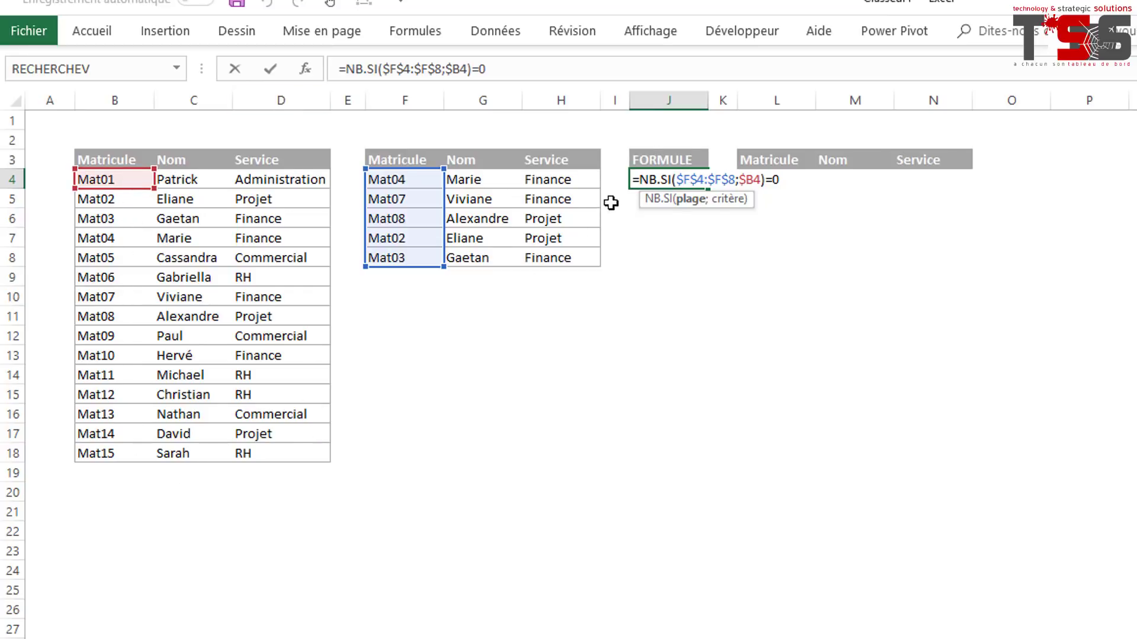
pyautogui.click(675, 179)
pyautogui.hotkey('ctrl', 'Return')
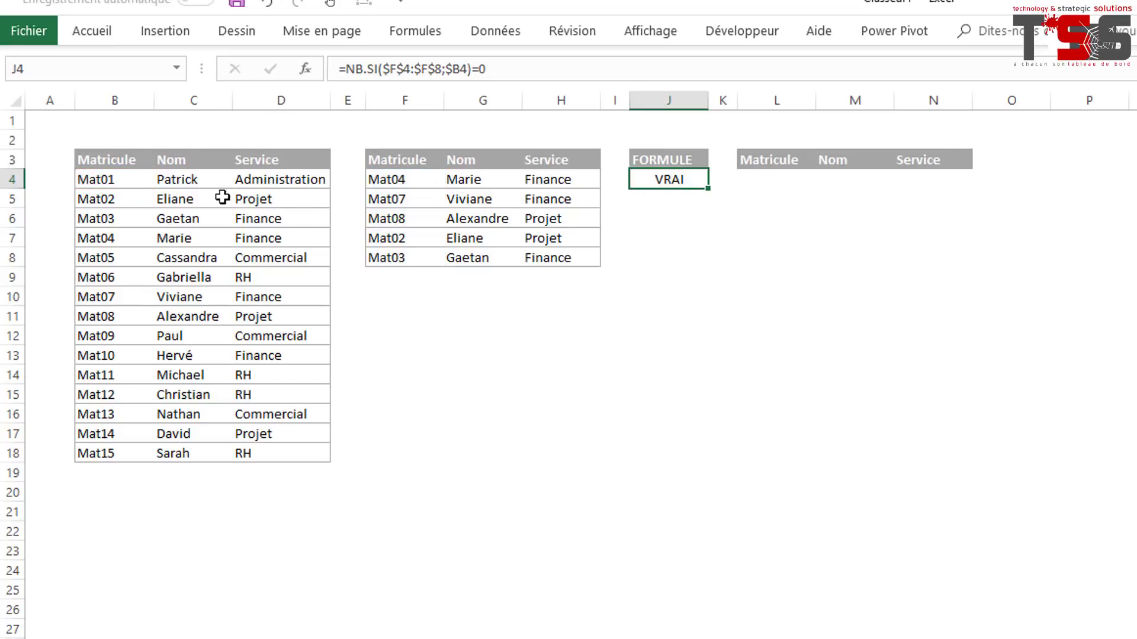
# Check the matricules in B4:B6 of the first table against the criterion formula in J4.
pyautogui.click(115, 184)
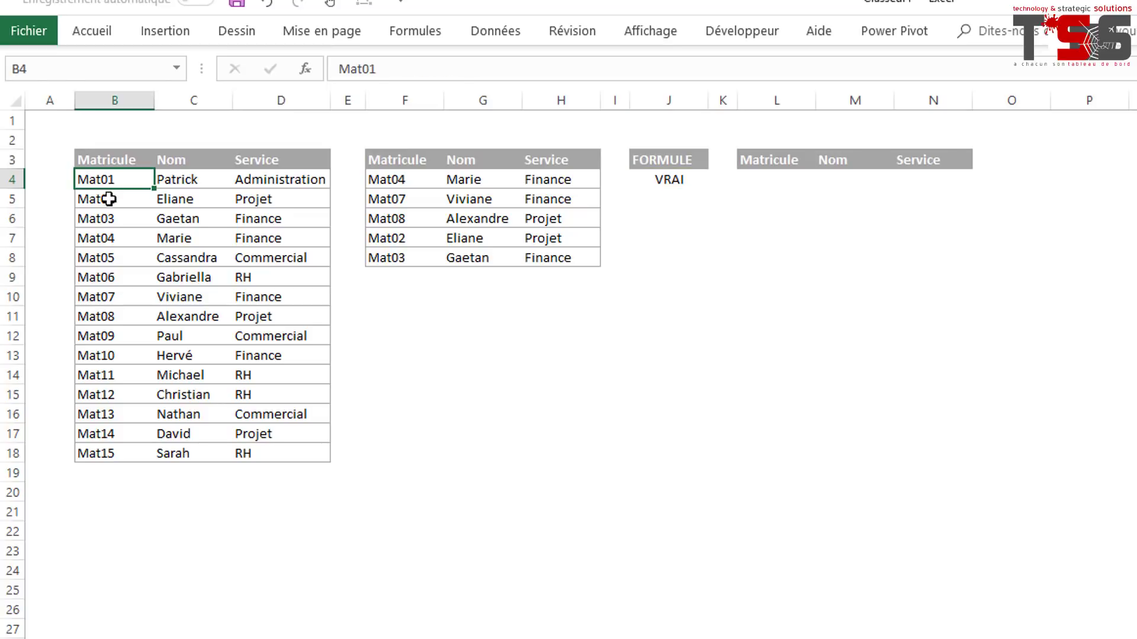
pyautogui.click(108, 198)
pyautogui.click(108, 216)
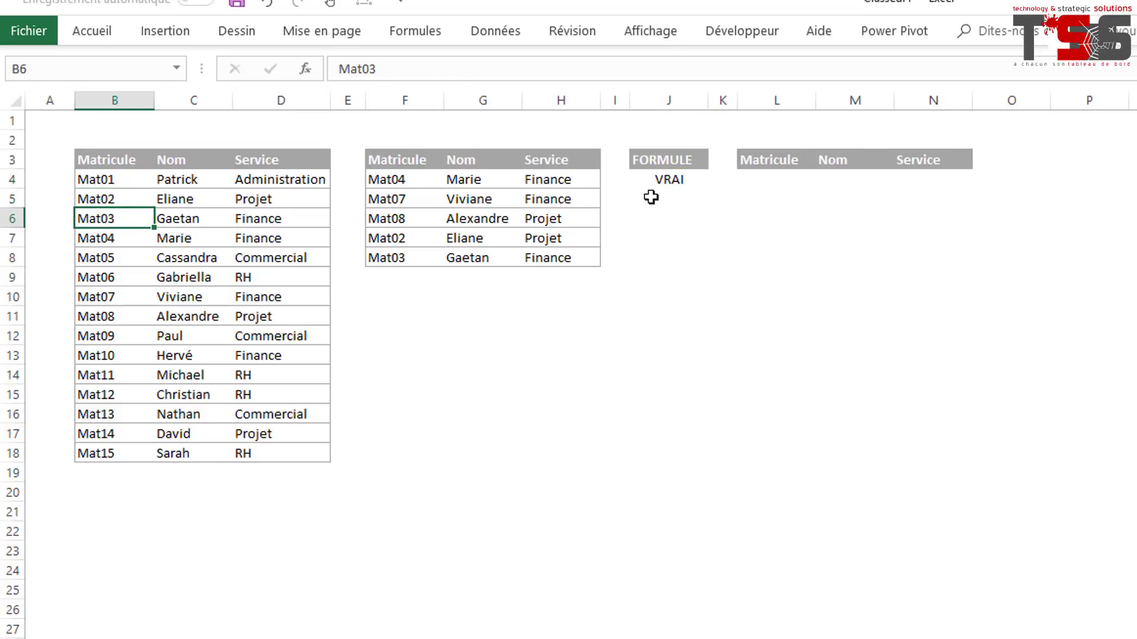
pyautogui.click(658, 178)
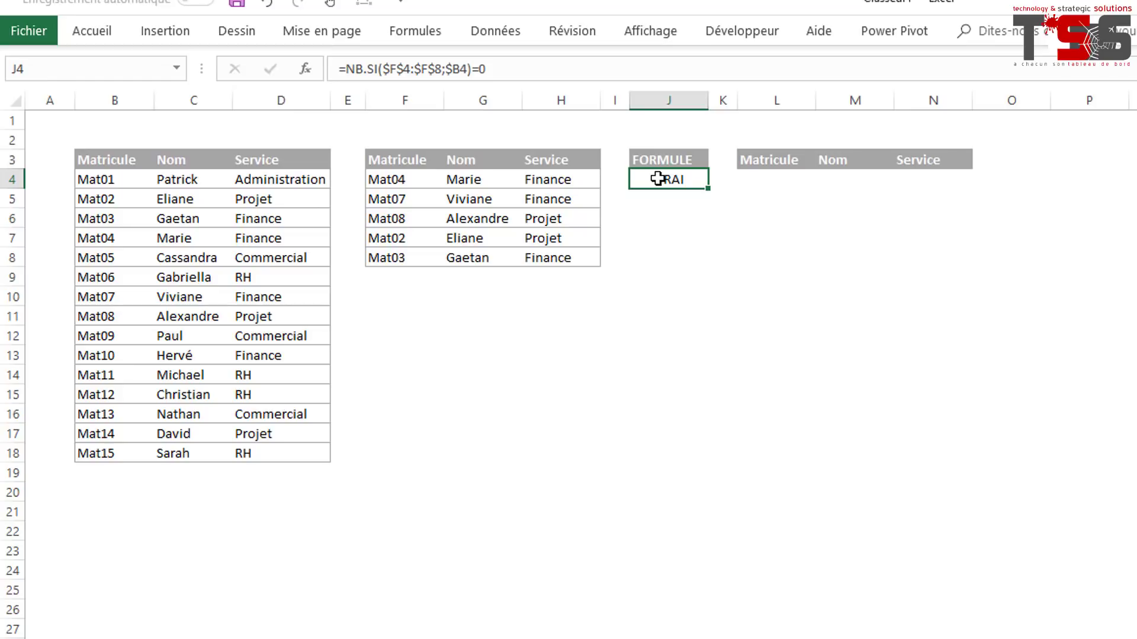
# Enter the placeholder text ffff in L4 under the output Matricule header and reselect that cell.
pyautogui.click(776, 185)
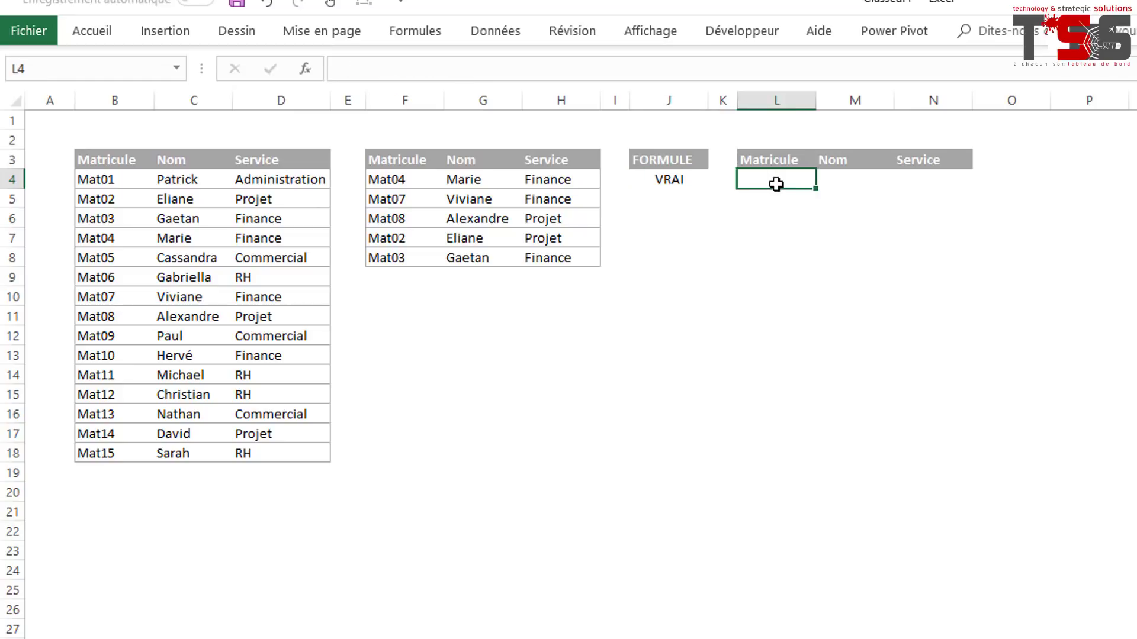
pyautogui.write('ffff')
pyautogui.press('Tab')
pyautogui.click(763, 181)
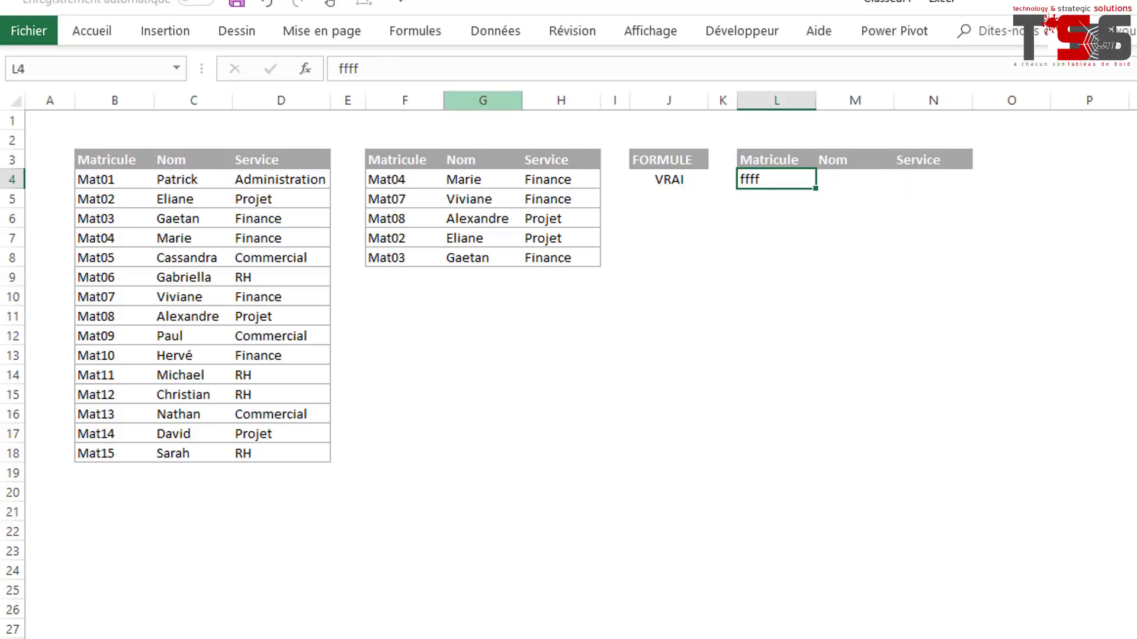
# Start an advanced filter and choose to copy the results to another location.
pyautogui.click(507, 37)
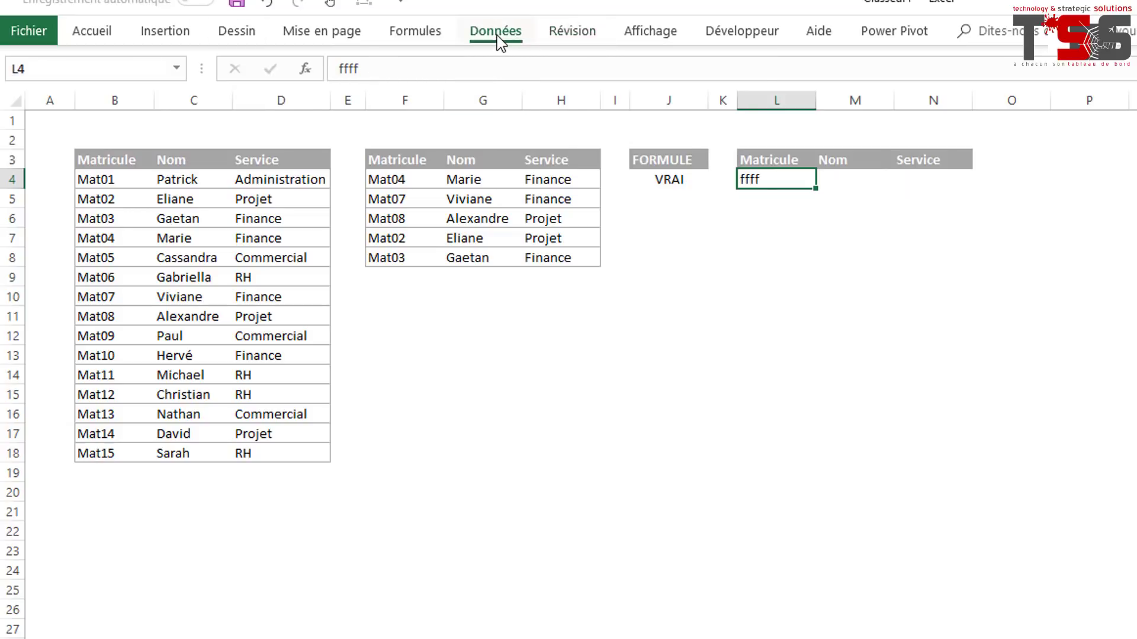
pyautogui.click(799, 109)
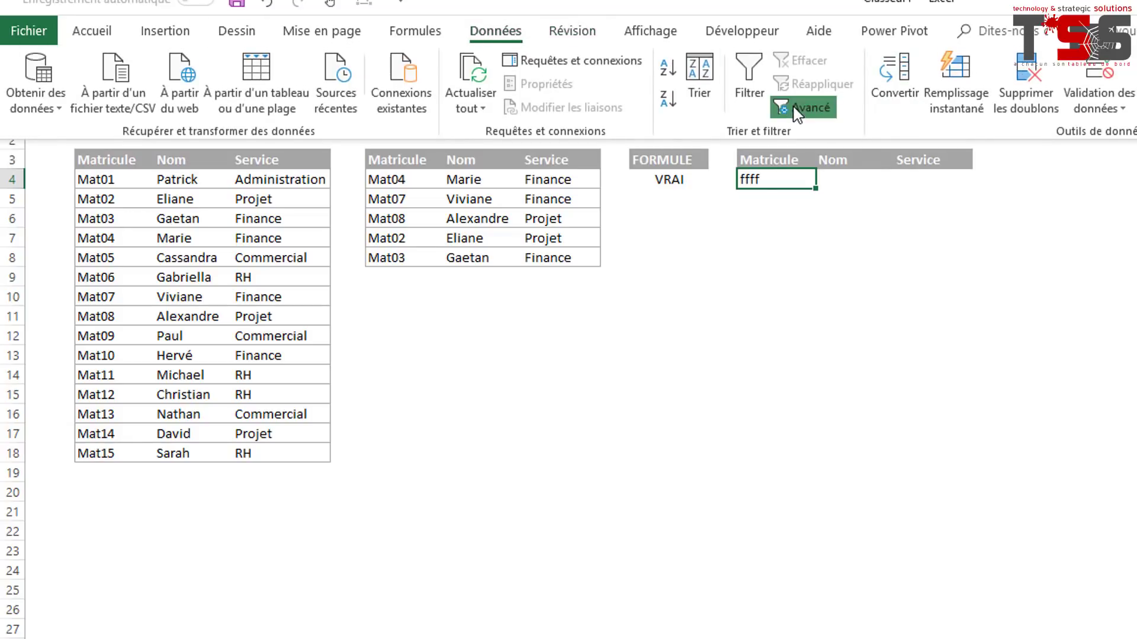
pyautogui.moveTo(408, 425); pyautogui.dragTo(486, 275)
pyautogui.click(437, 341)
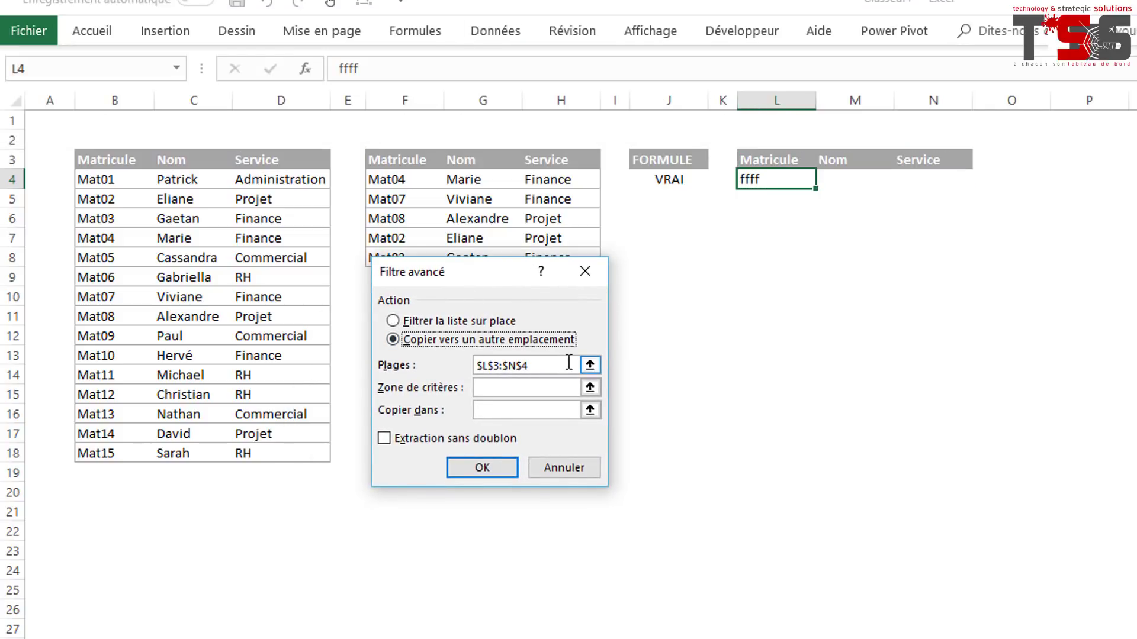
# Set the advanced filter's list range to Feuil2!$B$3:$D$18 and its criteria range to Feuil2!$J$3:$J$4.
pyautogui.click(590, 366)
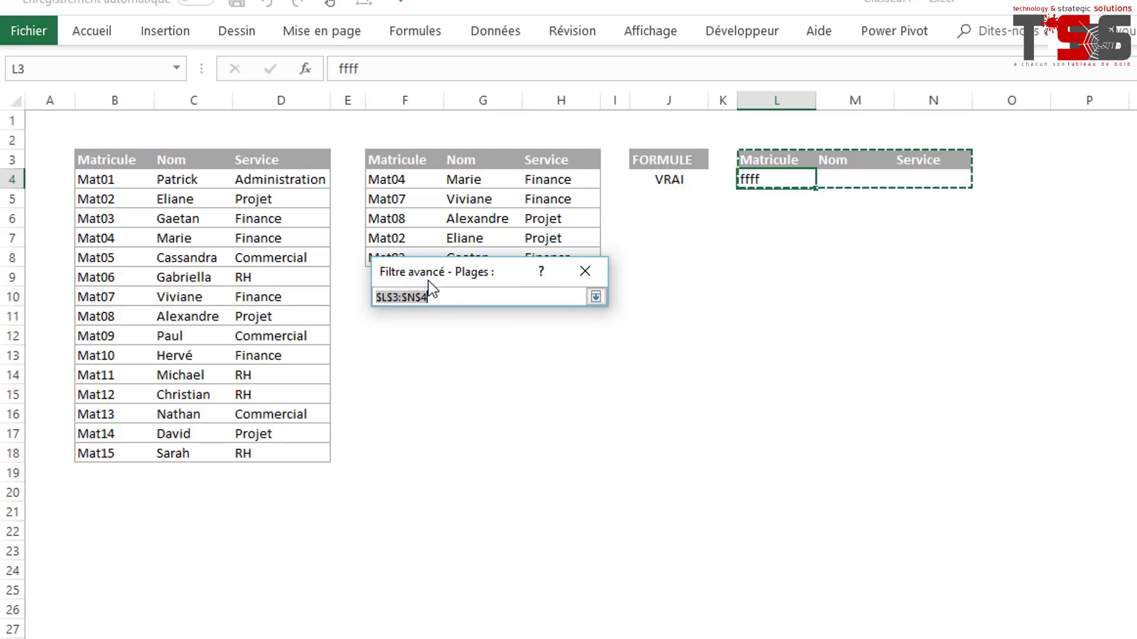
pyautogui.click(97, 160)
pyautogui.moveTo(97, 161); pyautogui.dragTo(278, 454)
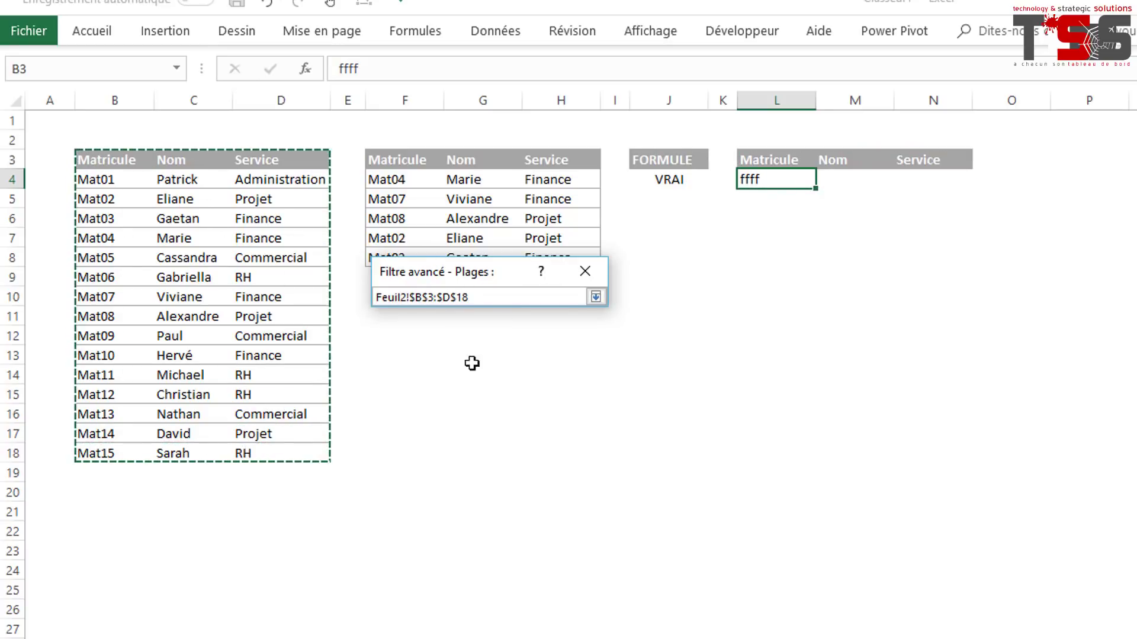
pyautogui.click(595, 297)
pyautogui.click(590, 388)
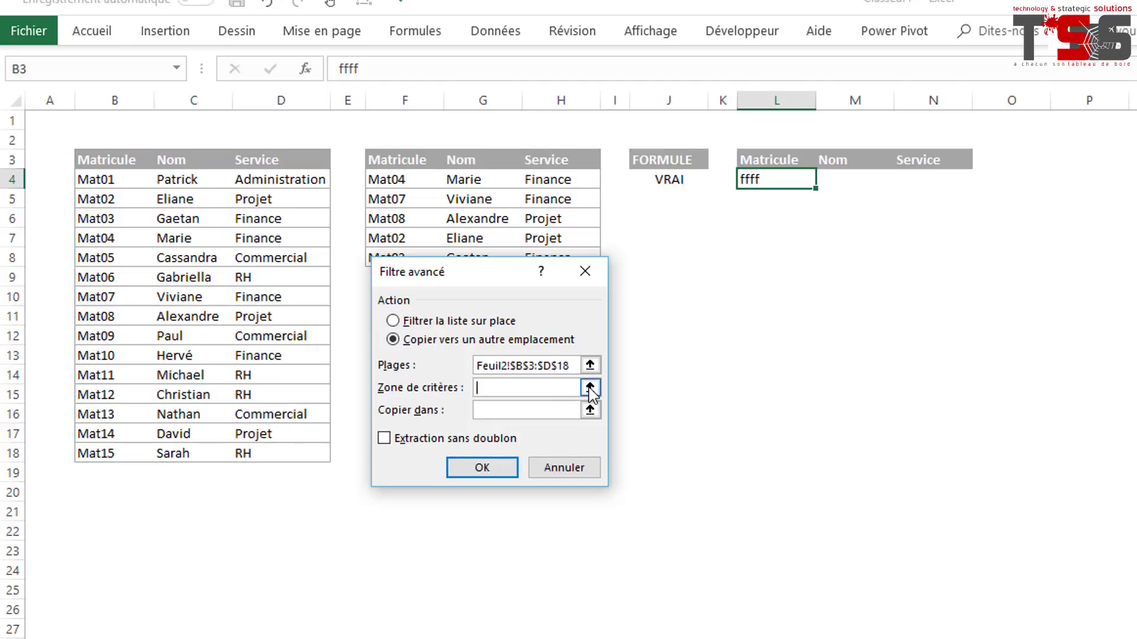
pyautogui.moveTo(677, 161); pyautogui.dragTo(674, 172)
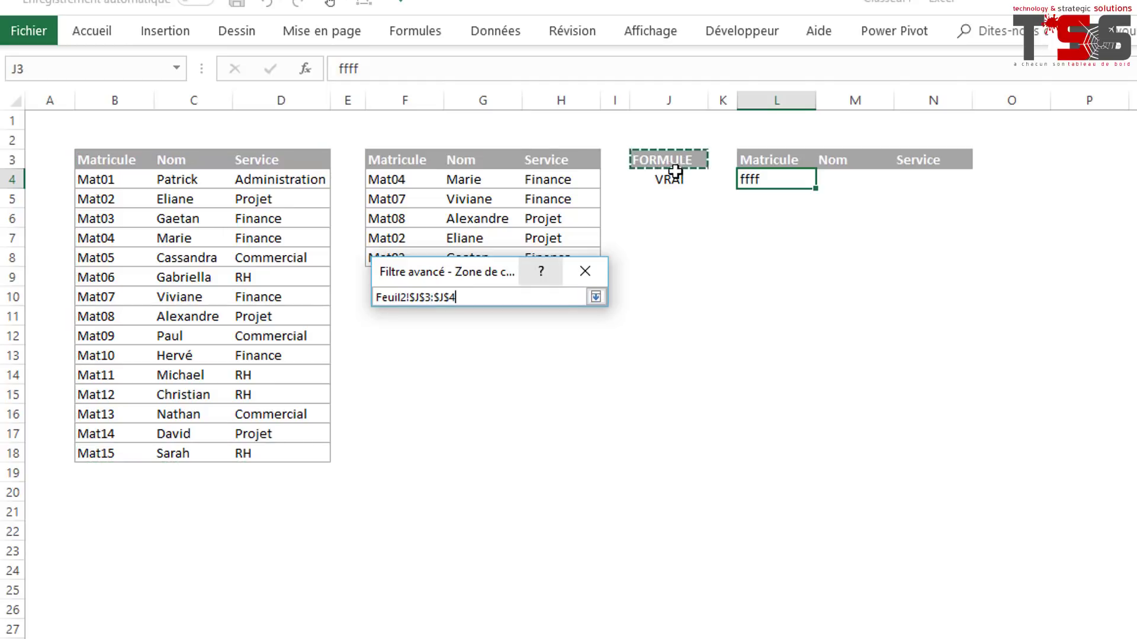
pyautogui.click(595, 296)
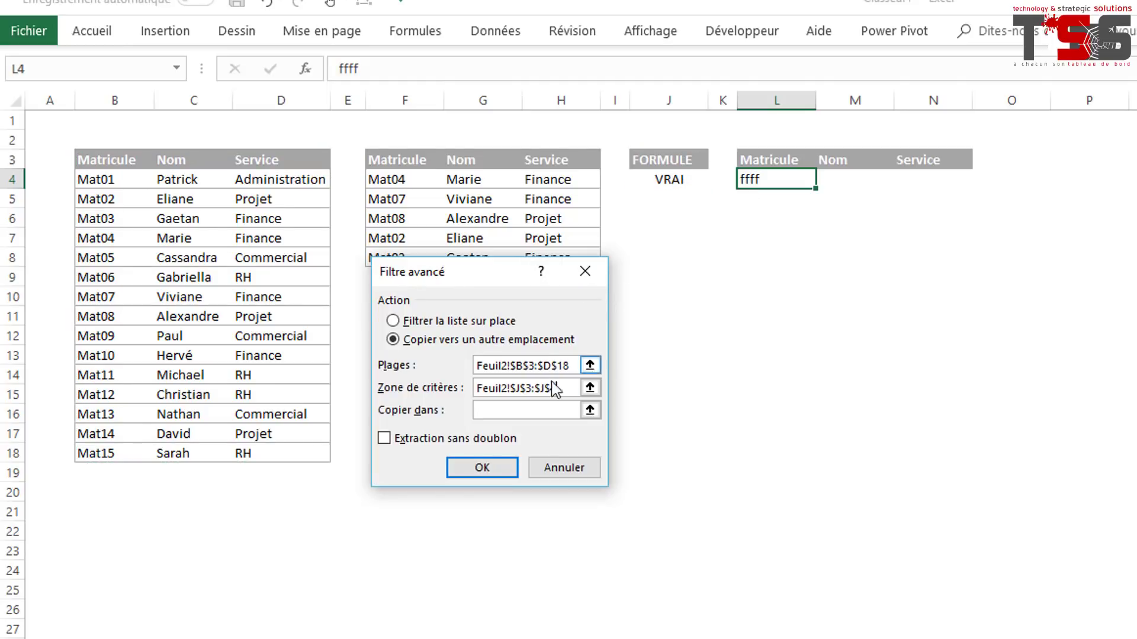
# Set the copy destination to the output headers Feuil2!$L$3:$N$3 and run the advanced filter.
pyautogui.click(590, 409)
pyautogui.moveTo(753, 156); pyautogui.dragTo(889, 167)
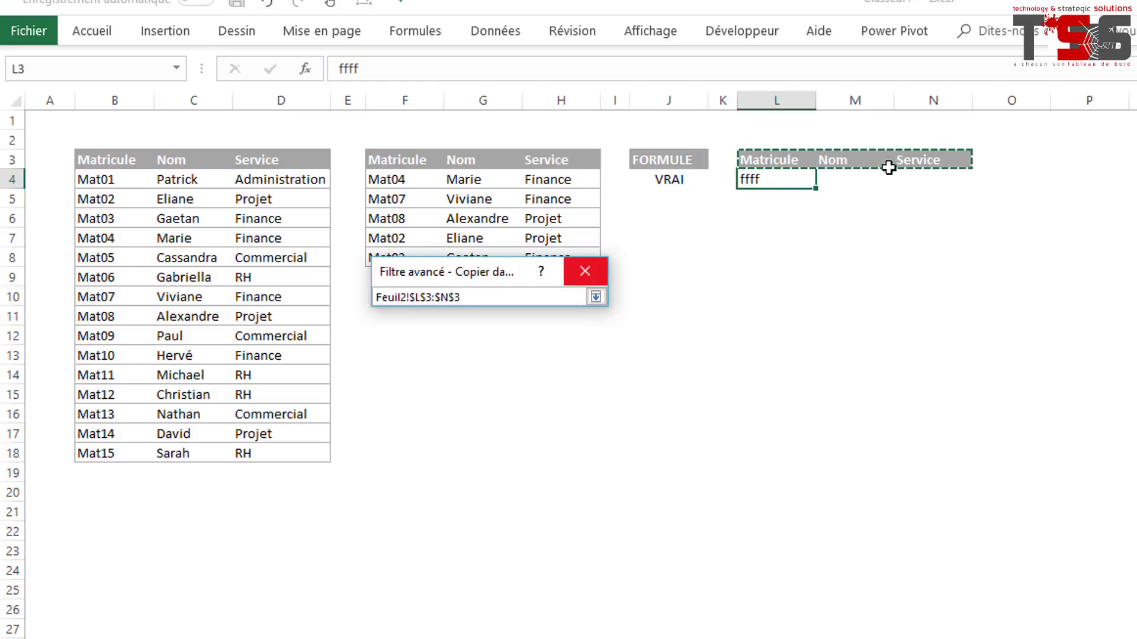
pyautogui.click(597, 296)
pyautogui.click(501, 465)
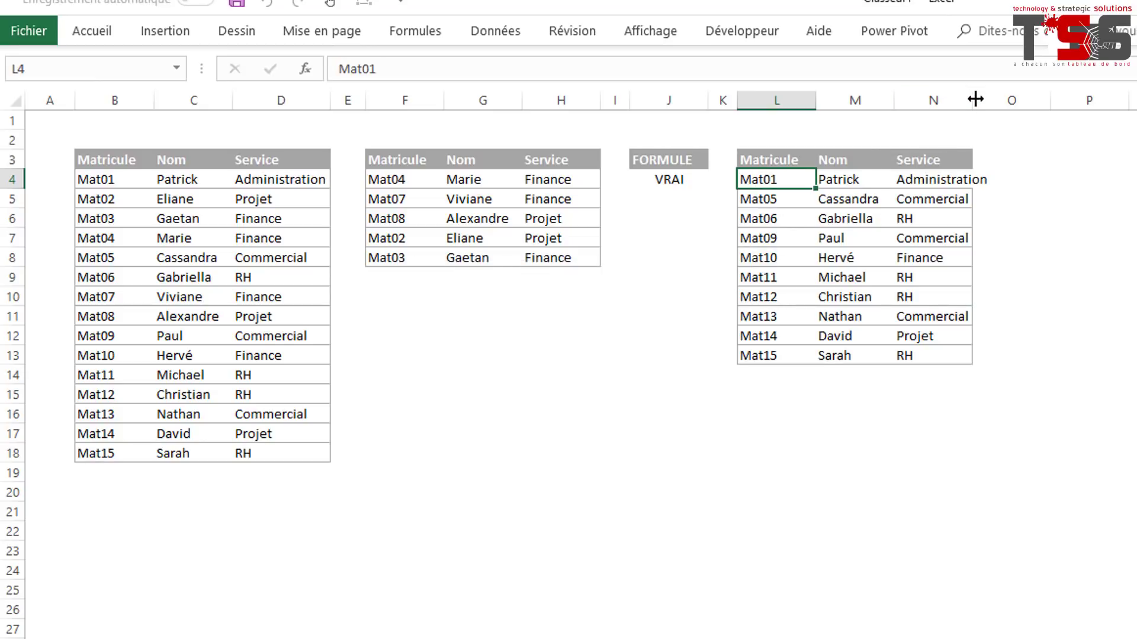
# Widen column N slightly and check the extracted matricules in L5 and L6.
pyautogui.moveTo(976, 99); pyautogui.dragTo(985, 100)
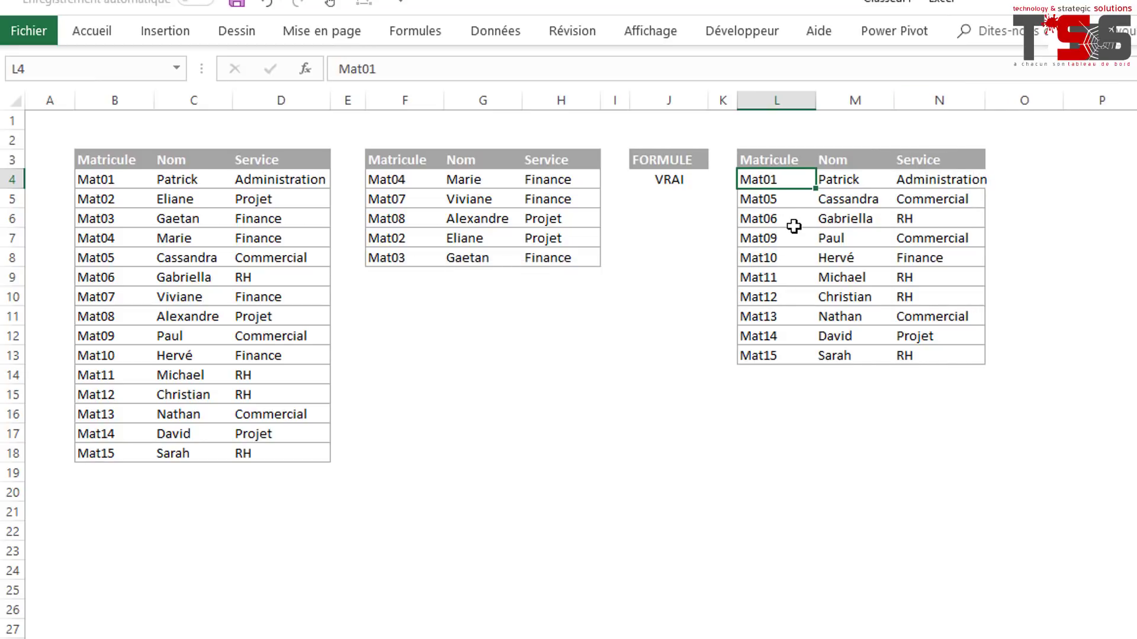
pyautogui.click(765, 198)
pyautogui.click(758, 218)
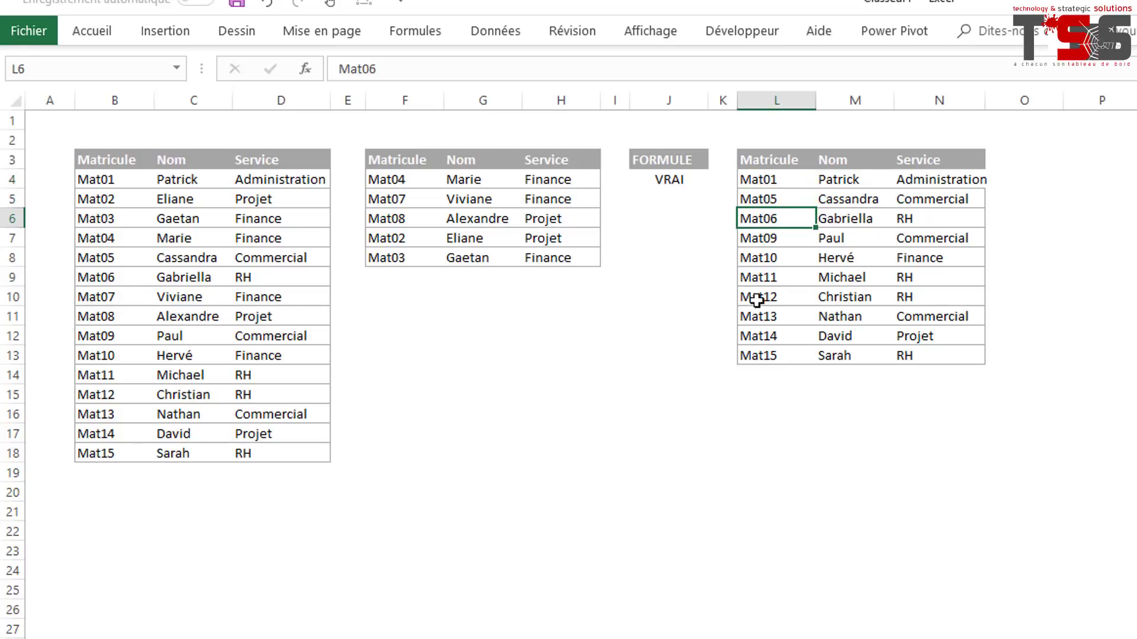
# Examine the range argument $F$4:$F$8 in the NB.SI formula of J4, keeping the formula as is.
pyautogui.doubleClick(641, 180)
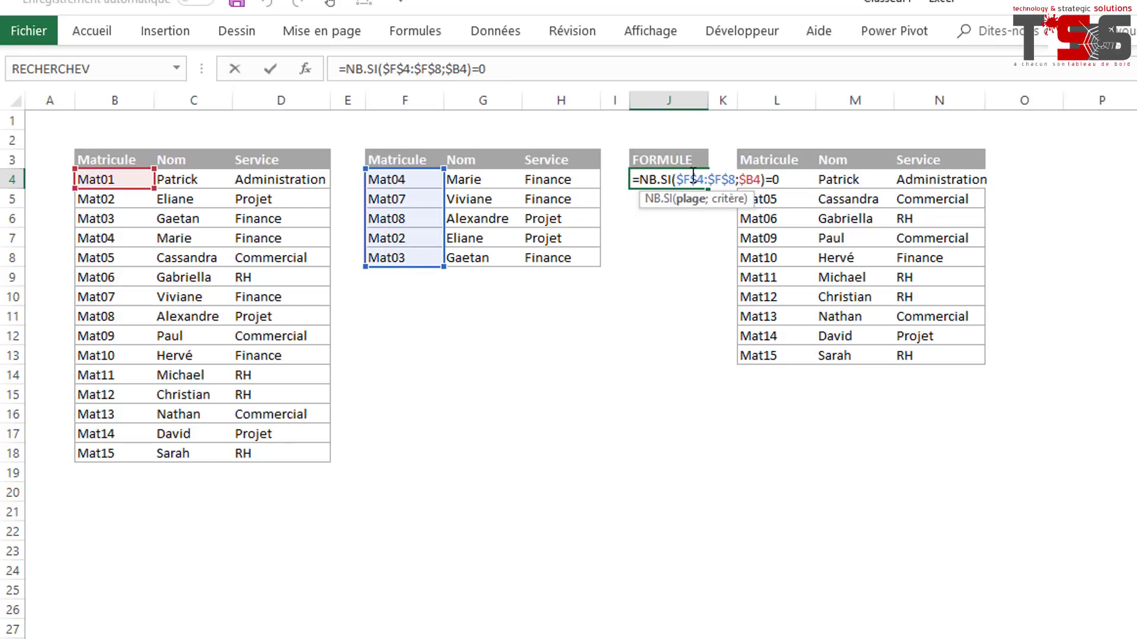
pyautogui.click(686, 201)
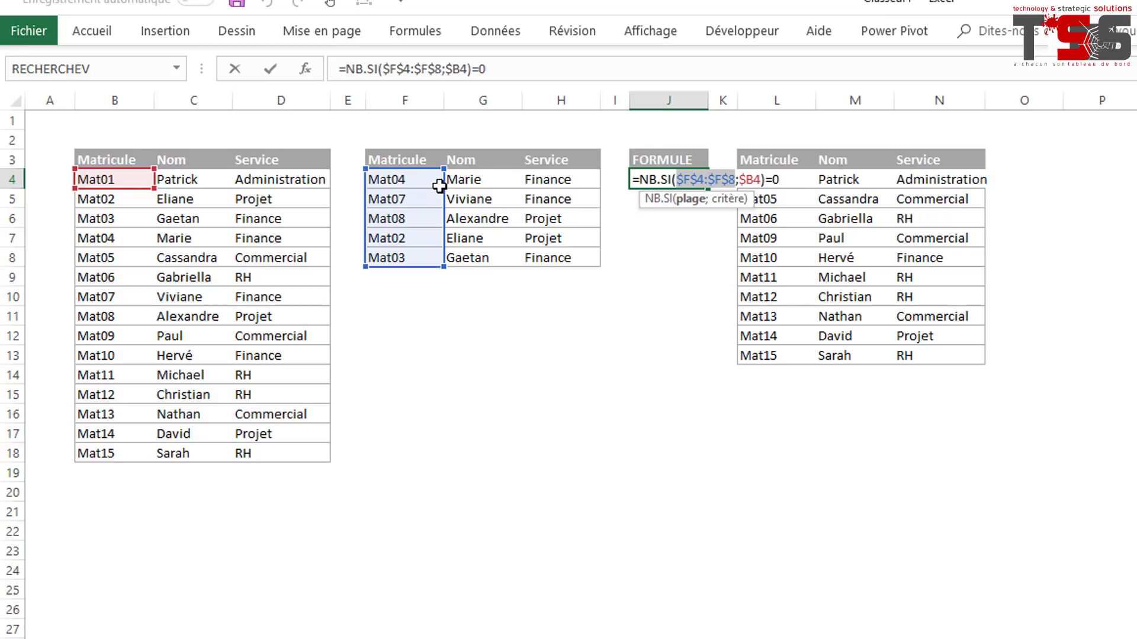
pyautogui.hotkey('ctrl', 'Return')
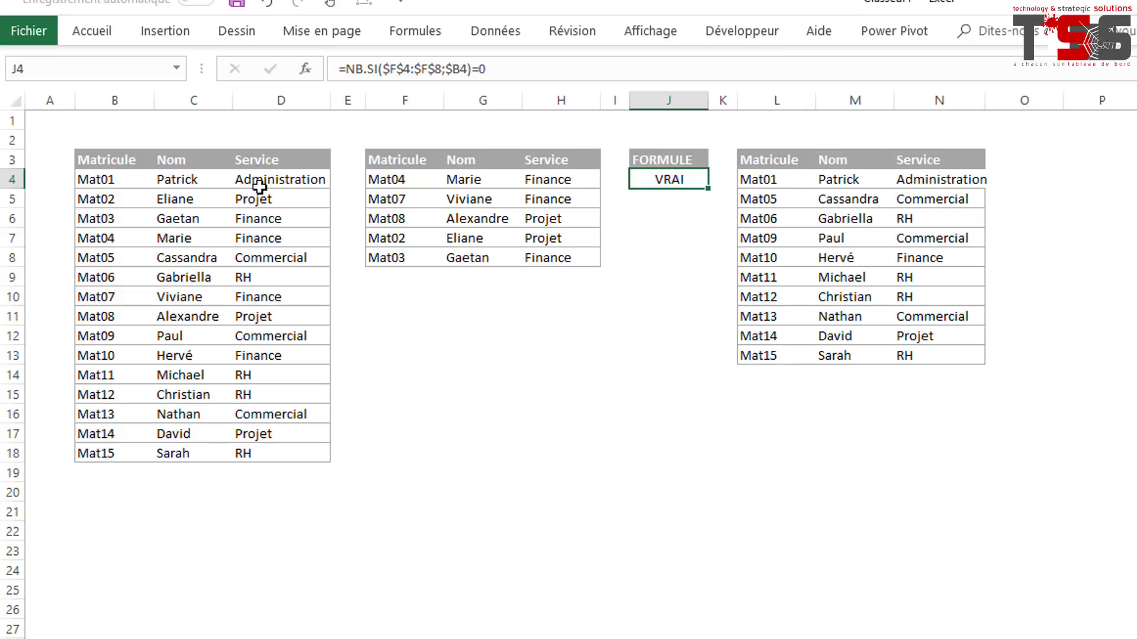
# Review the =0 test of the J4 formula against the first table and the comparison table.
pyautogui.click(259, 187)
pyautogui.click(382, 194)
pyautogui.click(655, 180)
pyautogui.click(476, 69)
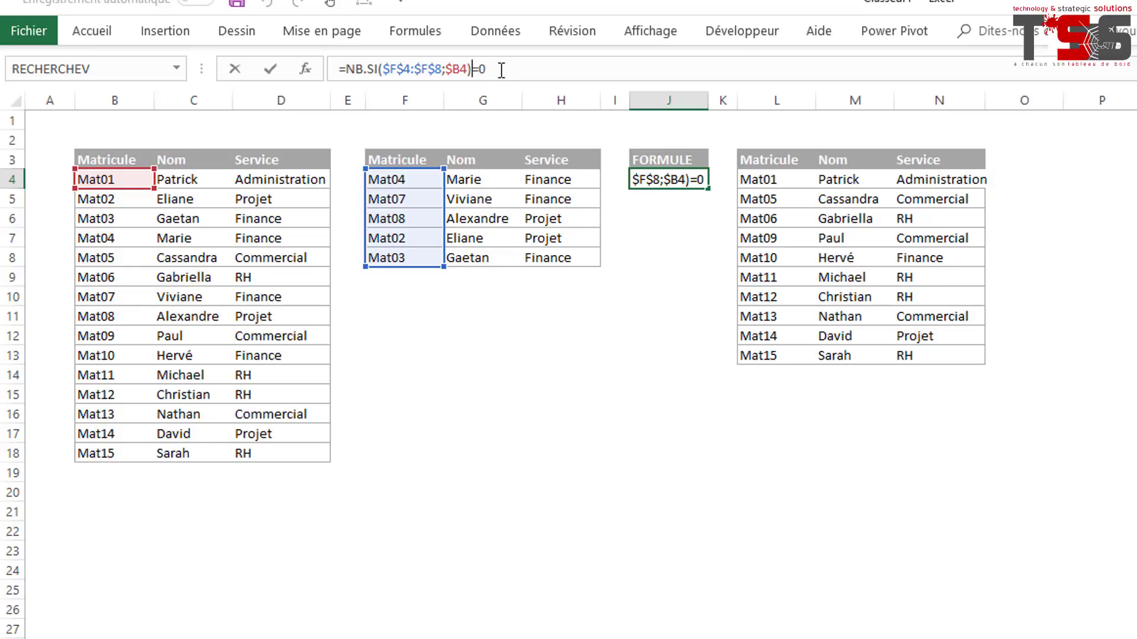
pyautogui.hotkey('ctrl', 'Return')
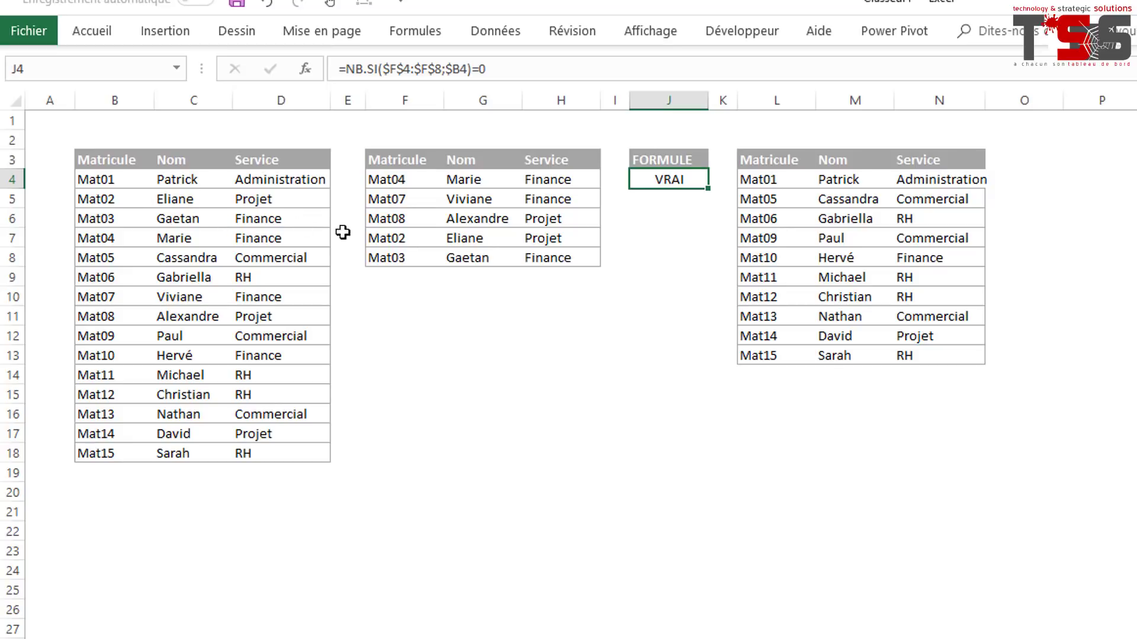
pyautogui.click(448, 195)
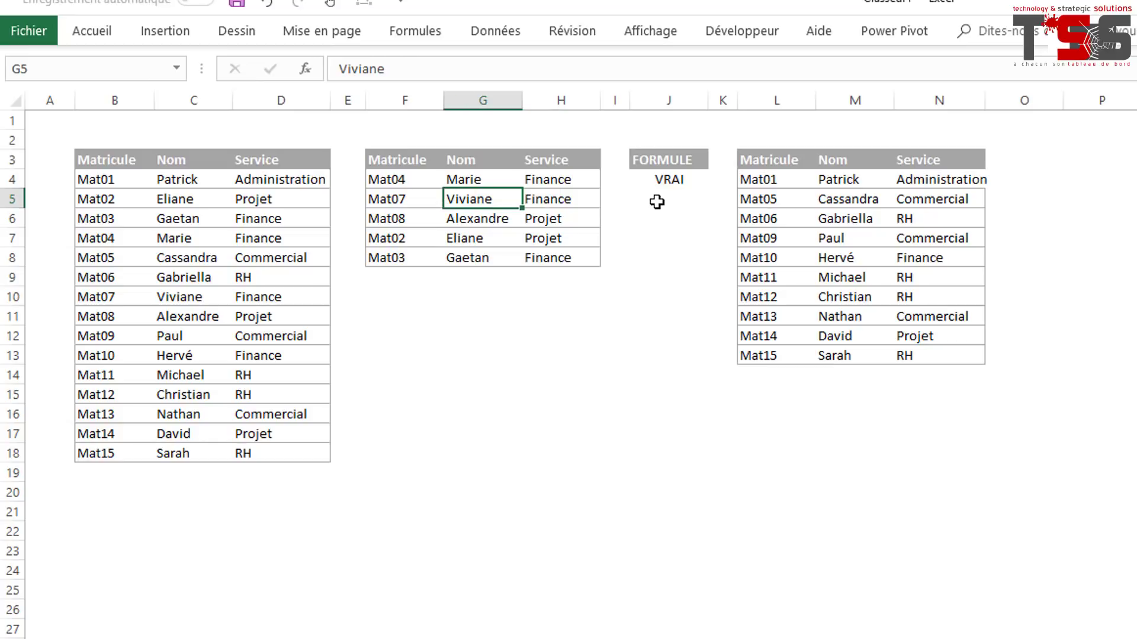
pyautogui.click(657, 183)
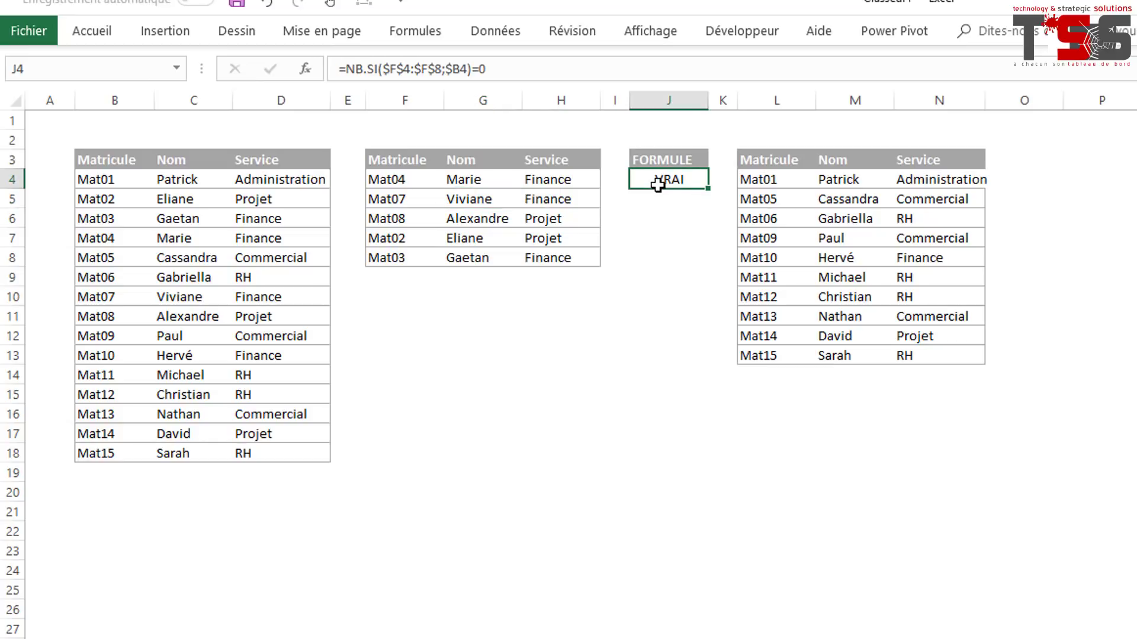